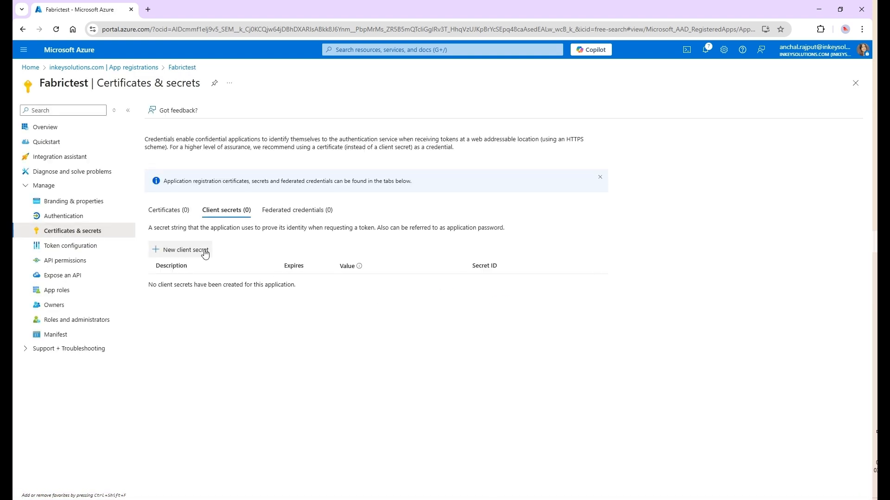
# Create a new client secret with the description 'fabrictest'
pyautogui.click(172, 250)
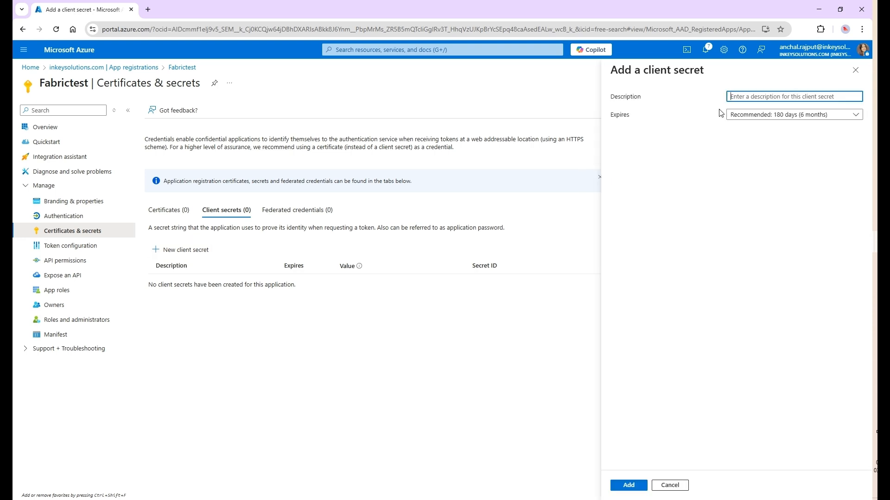
pyautogui.write('fabrictest')
pyautogui.click(629, 486)
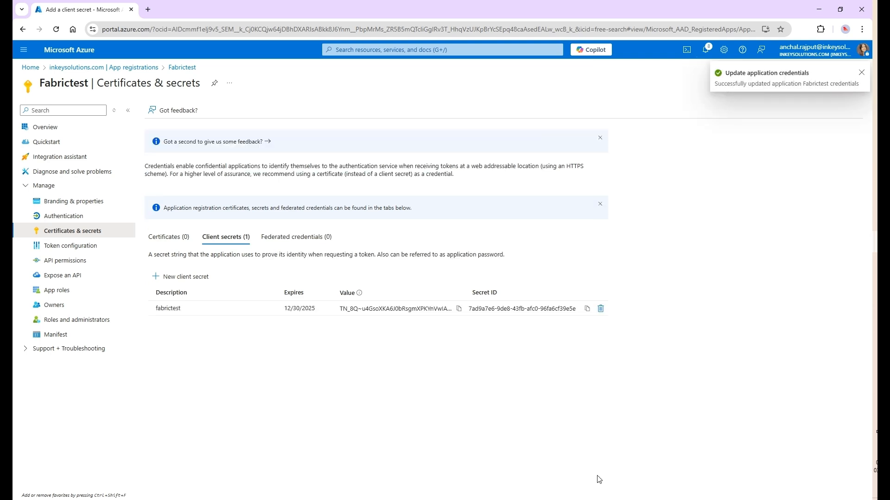
# Copy the new secret's value into the Notepad notes, replacing the old secret value
pyautogui.click(458, 309)
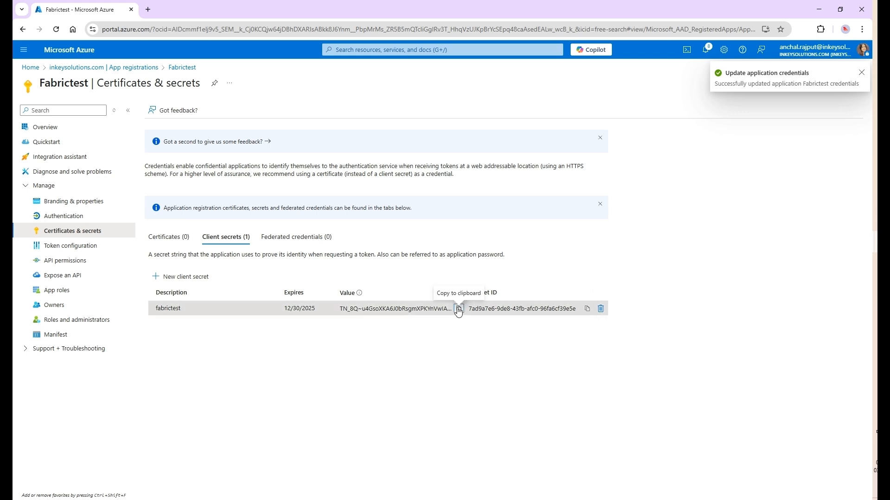
pyautogui.hotkey('alt', 'Tab')
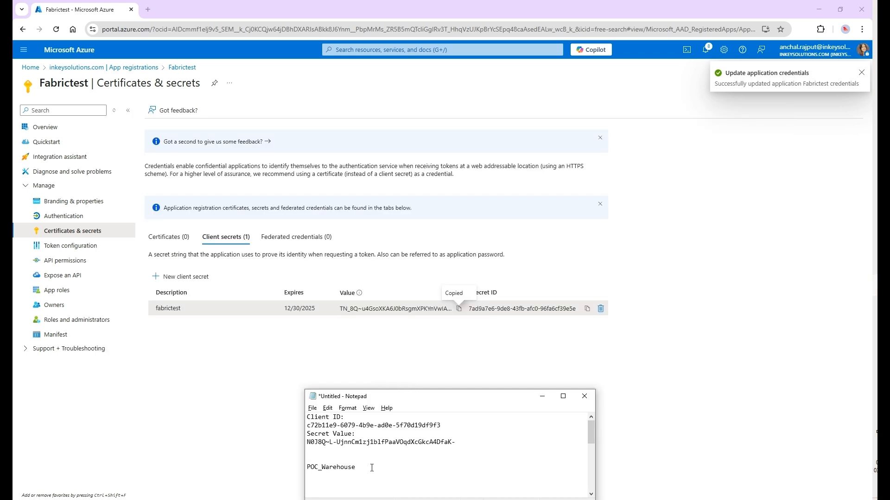
pyautogui.moveTo(462, 443); pyautogui.dragTo(294, 441)
pyautogui.hotkey('ctrl', 'v')
pyautogui.click(462, 358)
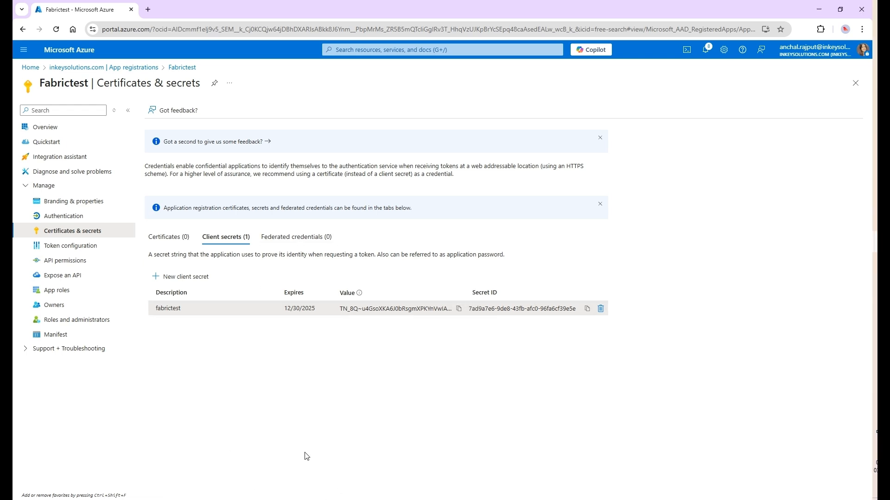
pyautogui.hotkey('alt', 'Tab')
# Add the Fabrictest app to the INK-Fabric Practice workspace as Admin, then reload the page
pyautogui.click(224, 332)
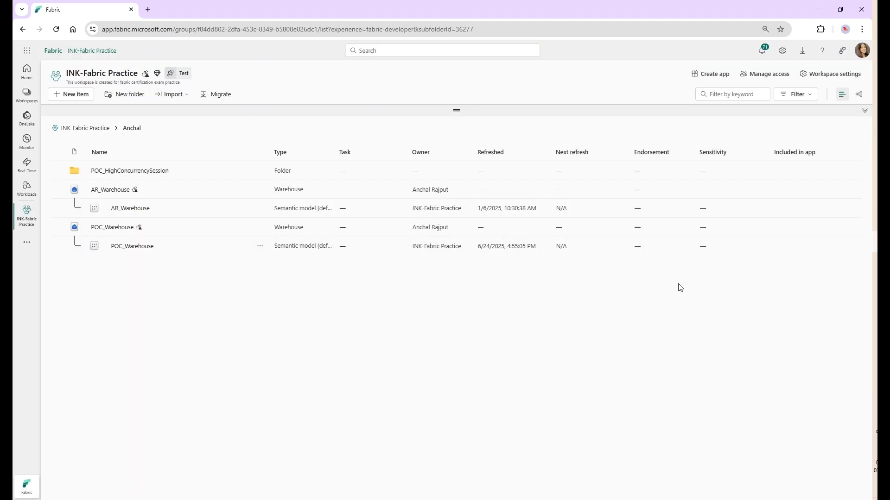
pyautogui.click(764, 76)
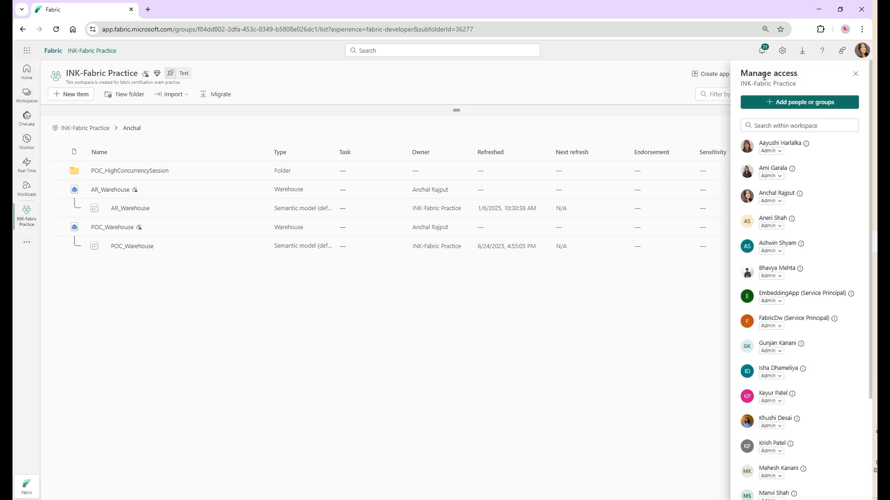
pyautogui.click(774, 104)
pyautogui.click(771, 139)
pyautogui.write('fab')
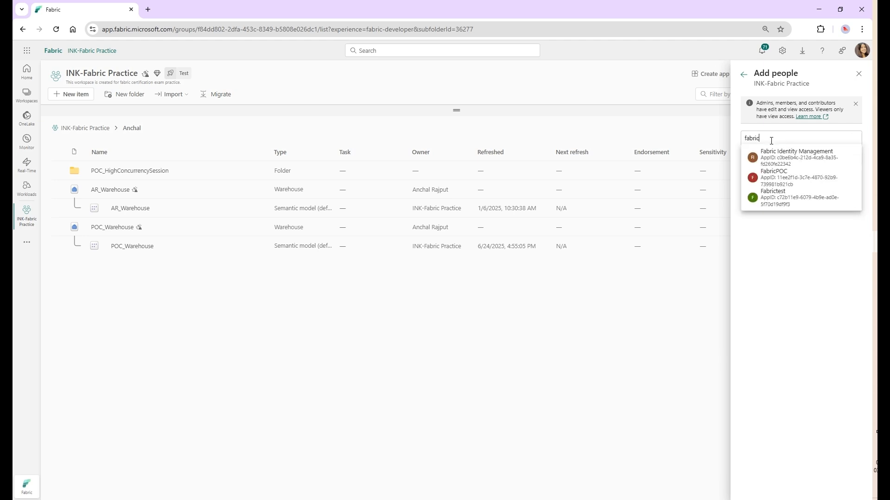
pyautogui.write('ric')
pyautogui.click(772, 195)
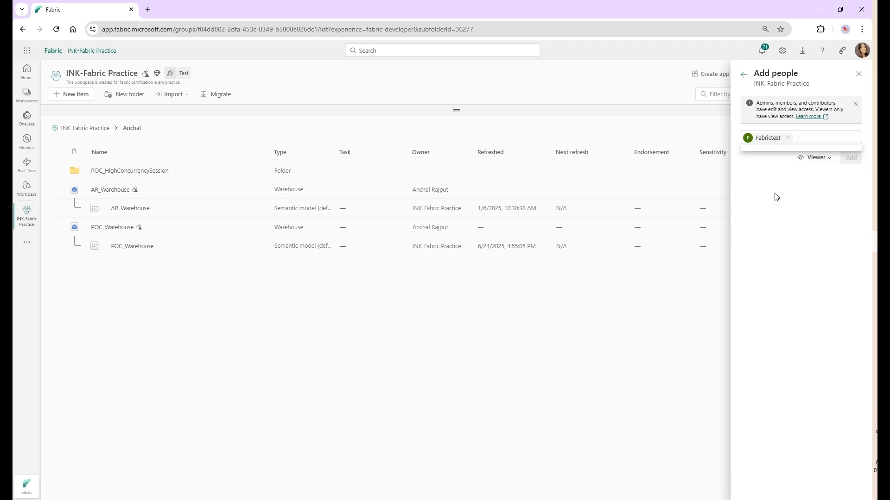
pyautogui.click(816, 159)
pyautogui.click(815, 175)
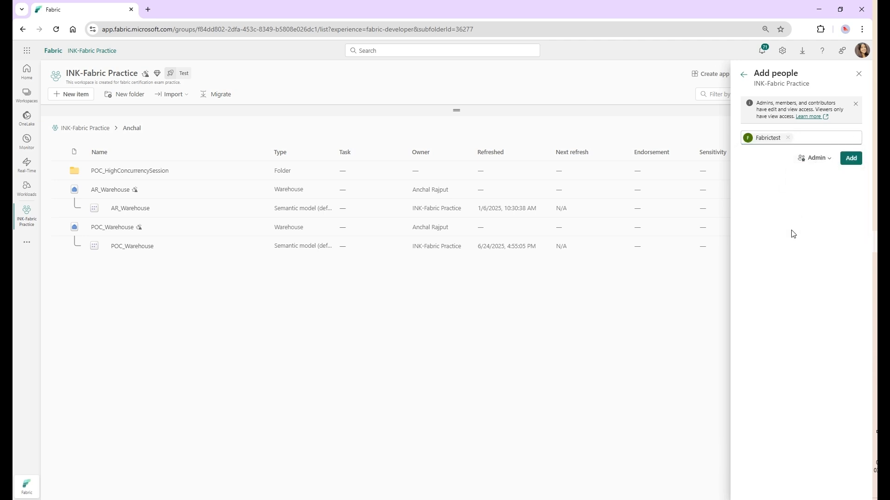
pyautogui.click(851, 158)
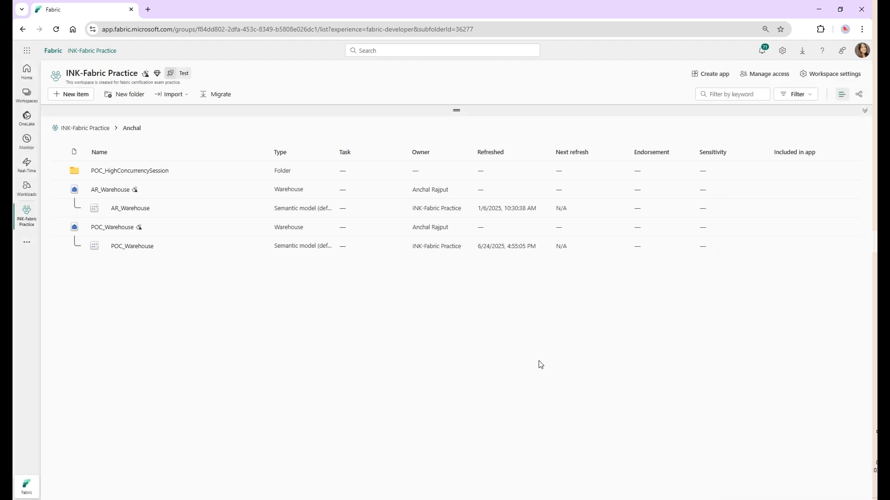
pyautogui.press('F5')
# Open the ODBC Data Sources (64-bit) administrator and start editing the FabricDw_UDSN data source
pyautogui.hotkey('alt', 'Tab')
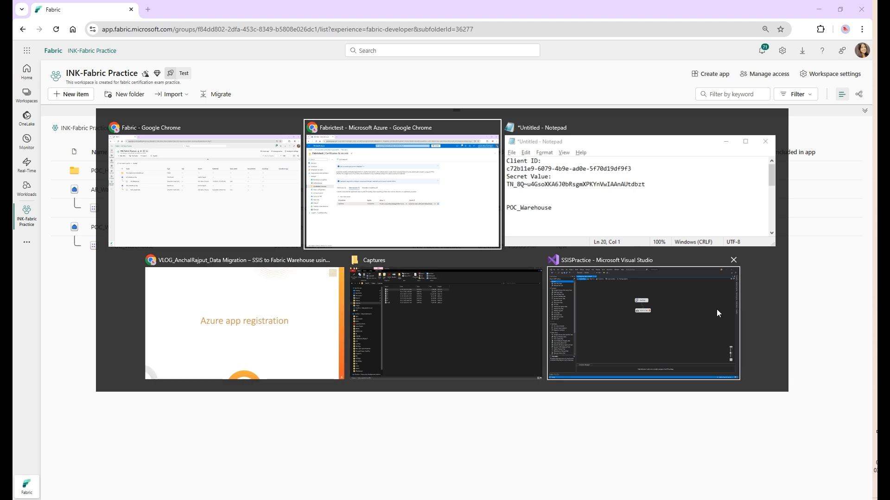
pyautogui.click(266, 303)
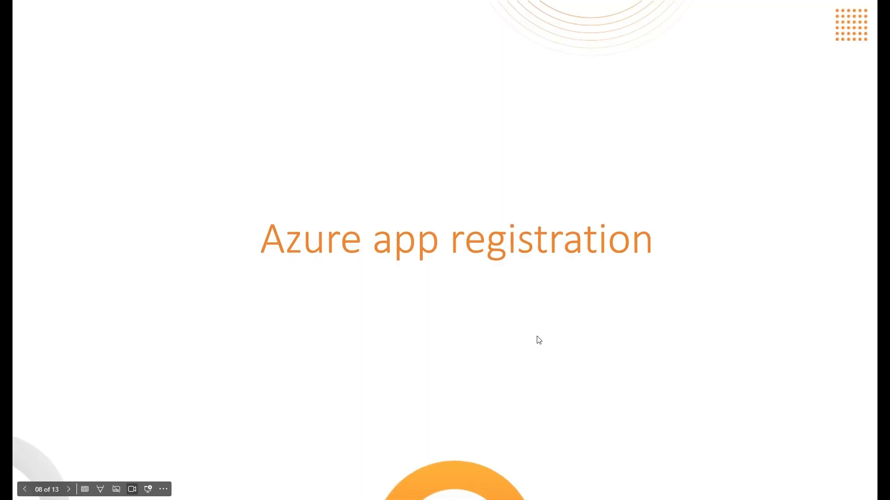
pyautogui.press('super')
pyautogui.write('odbc')
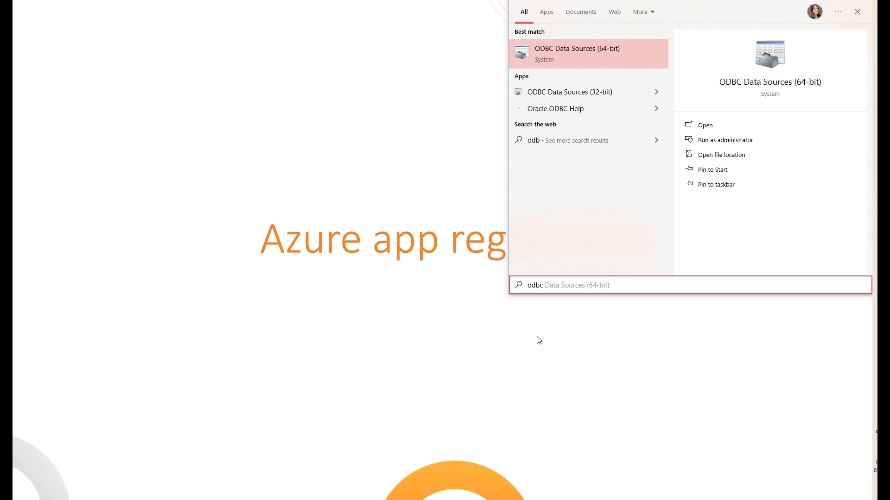
pyautogui.press('Return')
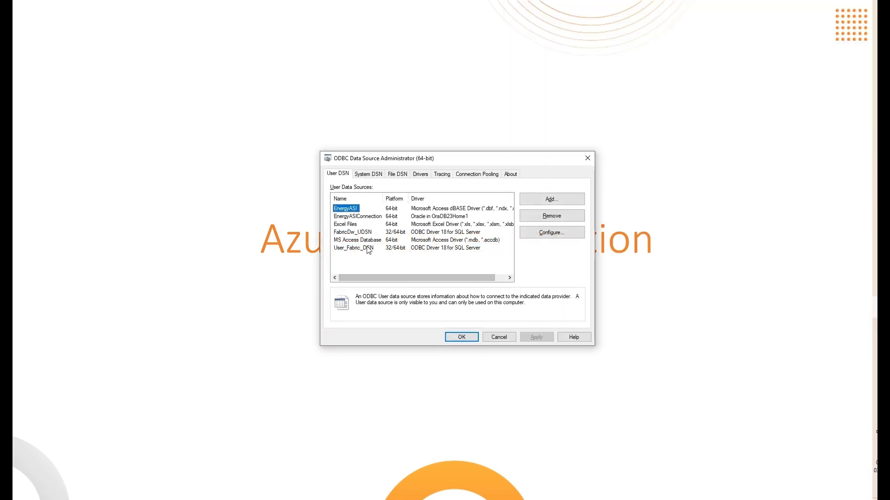
pyautogui.click(352, 232)
pyautogui.click(549, 232)
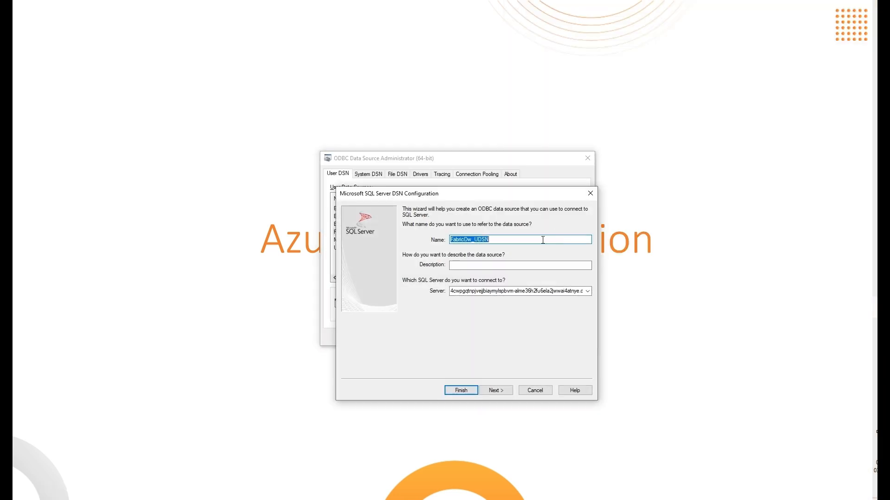
pyautogui.click(492, 391)
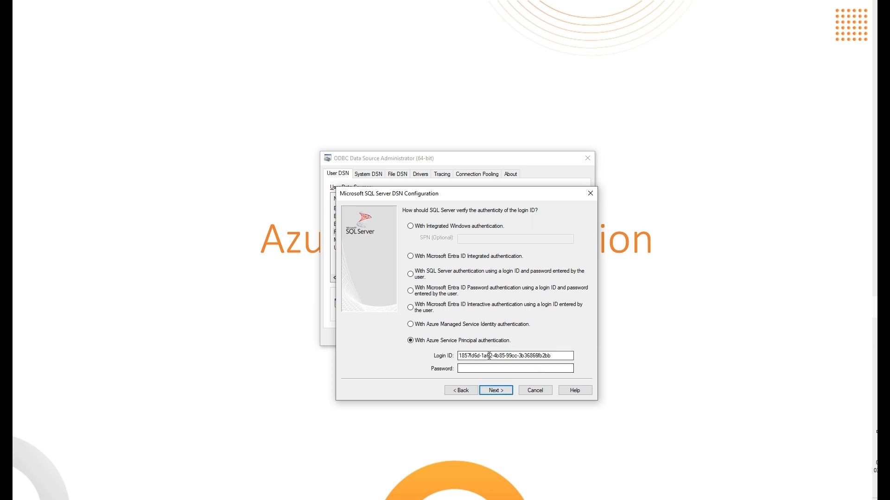
# Set the Login ID to the app's Client ID and the password to the new secret from the notes
pyautogui.hotkey('alt', 'Tab')
pyautogui.click(253, 324)
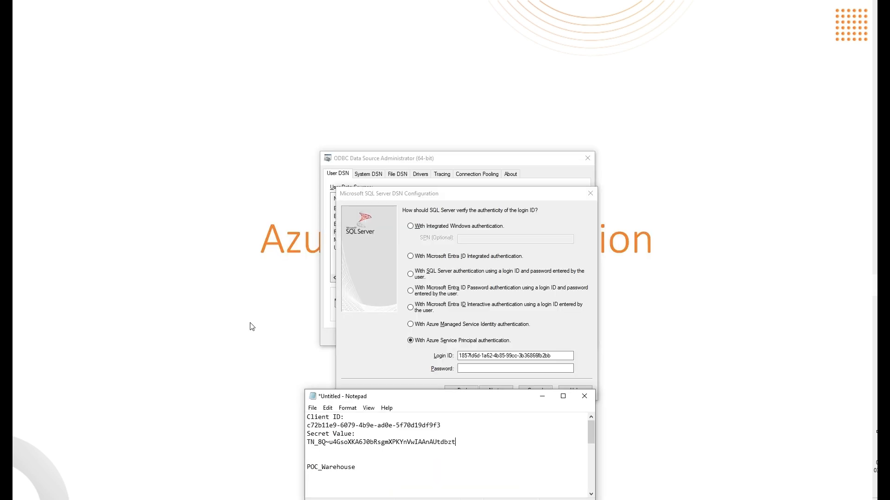
pyautogui.moveTo(454, 427); pyautogui.dragTo(268, 421)
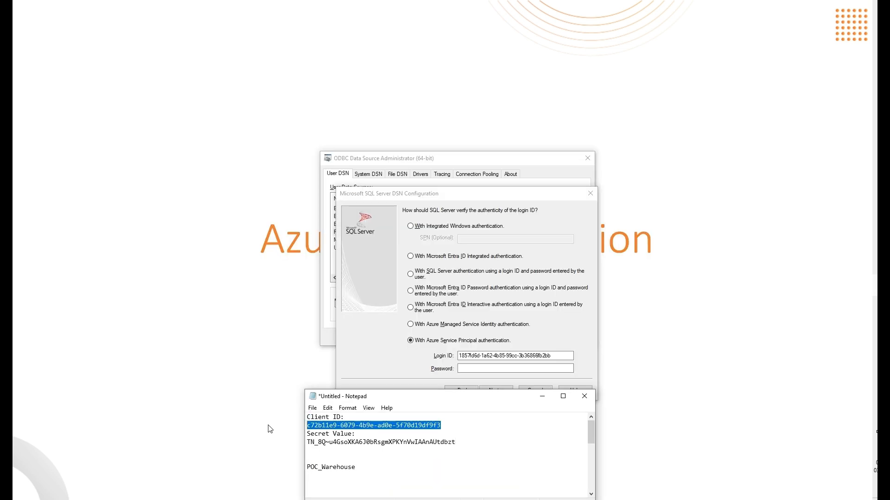
pyautogui.click(436, 383)
pyautogui.hotkey('ctrl', 'a')
pyautogui.hotkey('ctrl', 'v')
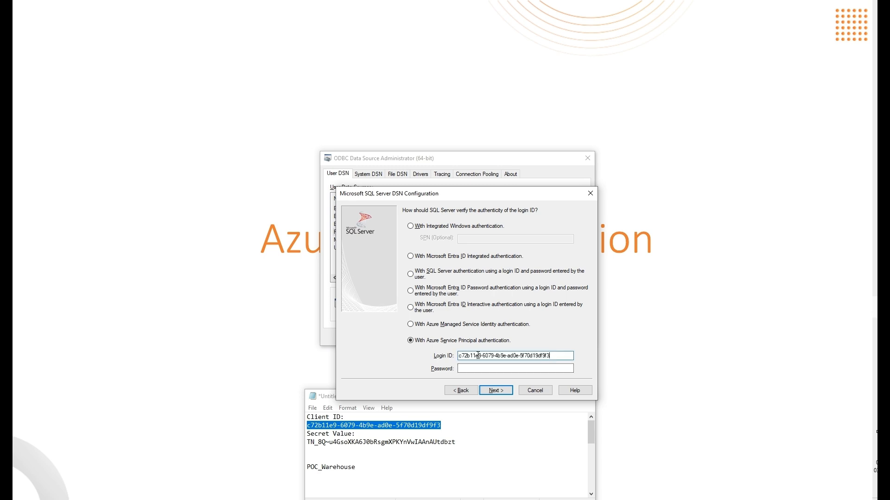
pyautogui.moveTo(370, 443); pyautogui.dragTo(269, 442)
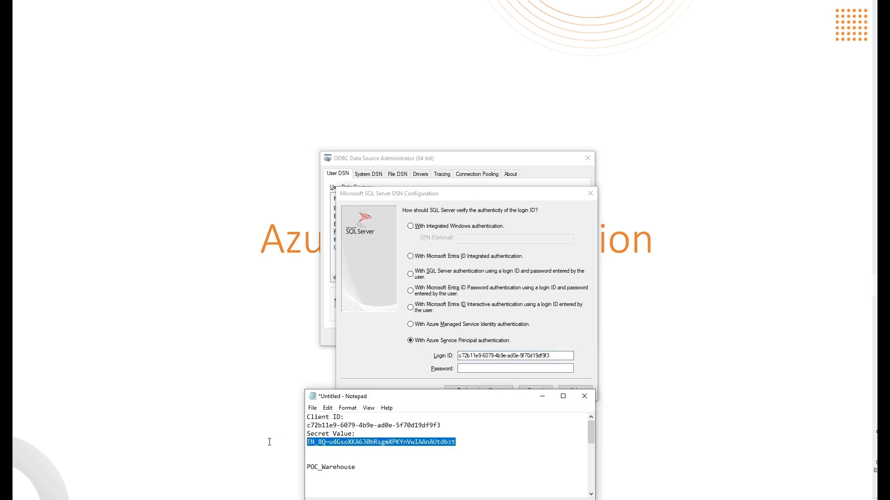
pyautogui.click(496, 367)
pyautogui.hotkey('ctrl', 'v')
pyautogui.click(495, 390)
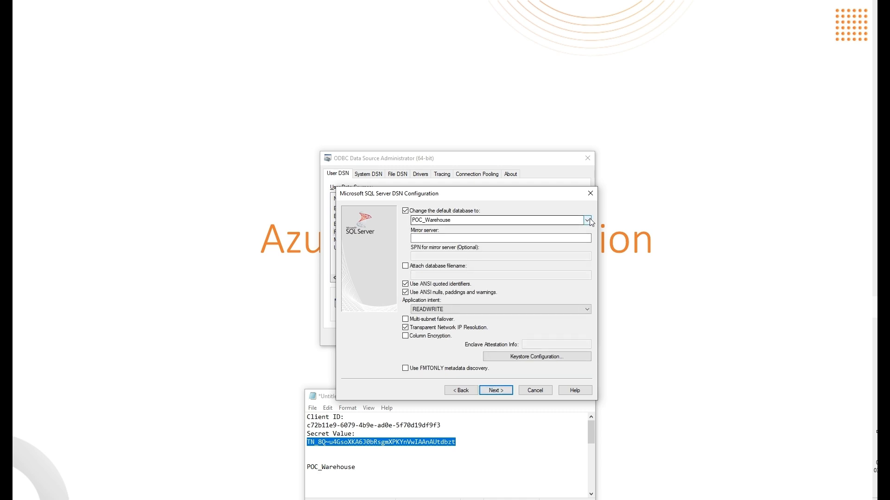
# Keep POC_Warehouse as the default database and finish the data source configuration
pyautogui.doubleClick(467, 220)
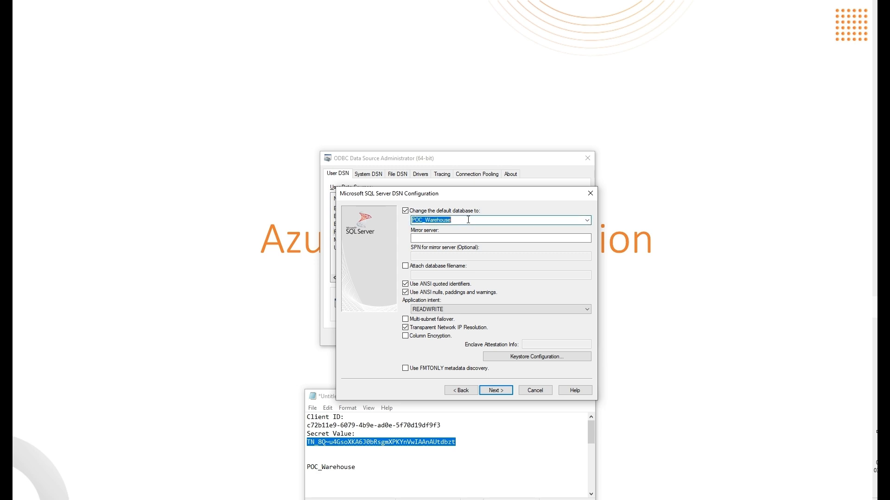
pyautogui.click(586, 220)
pyautogui.click(431, 283)
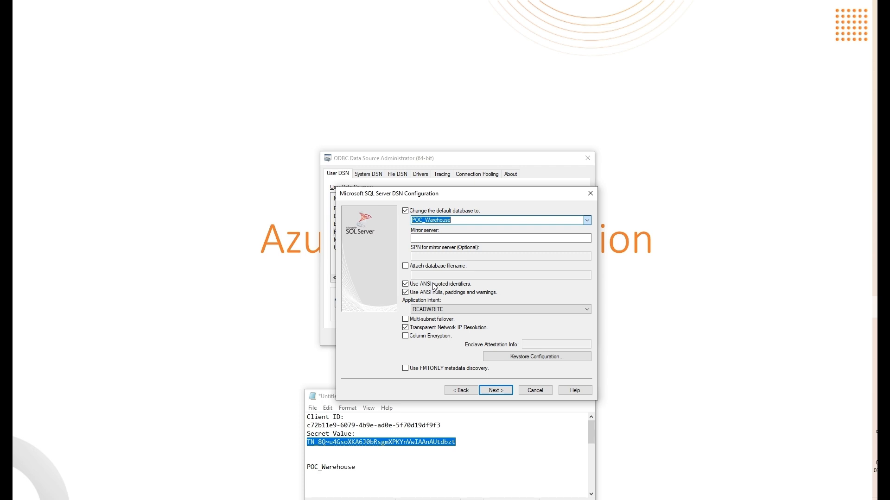
pyautogui.click(493, 391)
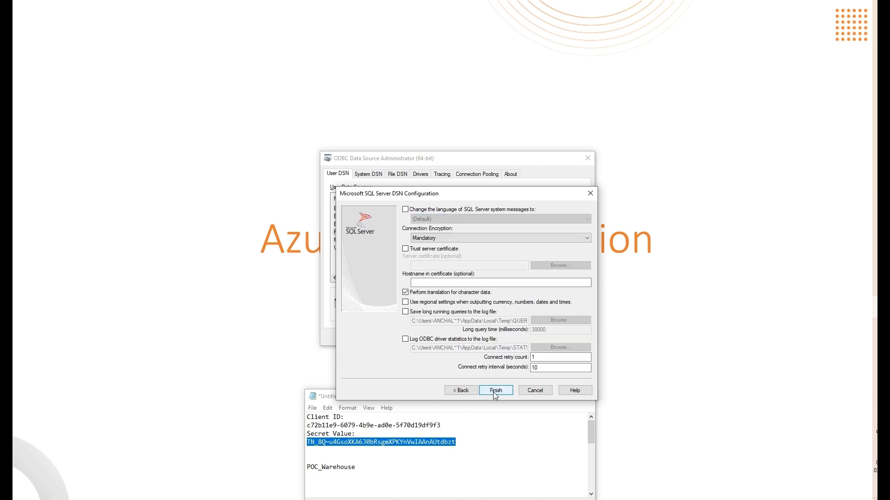
pyautogui.click(494, 391)
# Test the connection successfully, save FabricDw_UDSN, and close the ODBC administrator
pyautogui.click(416, 373)
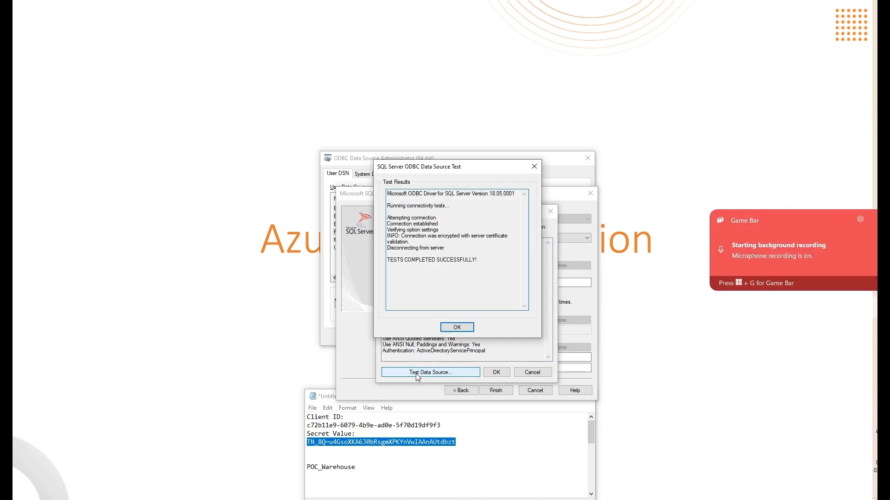
pyautogui.moveTo(391, 261); pyautogui.dragTo(465, 260)
pyautogui.click(481, 276)
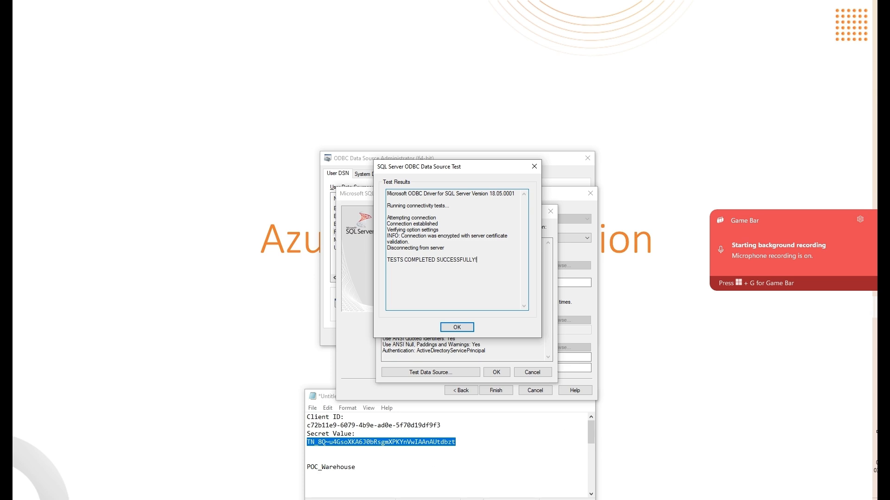
pyautogui.click(459, 327)
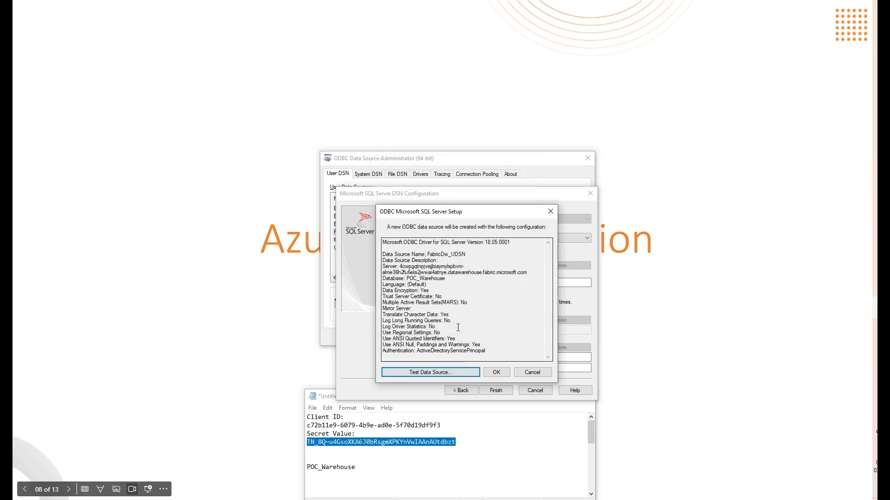
pyautogui.click(496, 372)
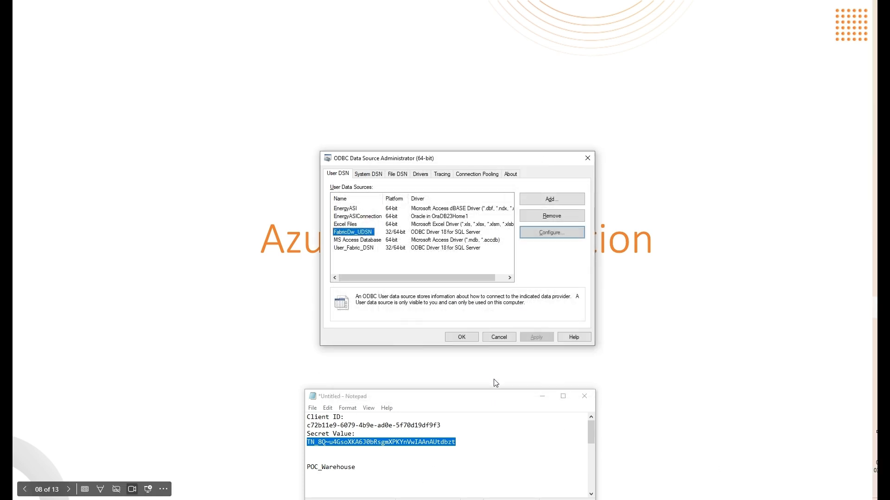
pyautogui.click(461, 337)
pyautogui.click(862, 438)
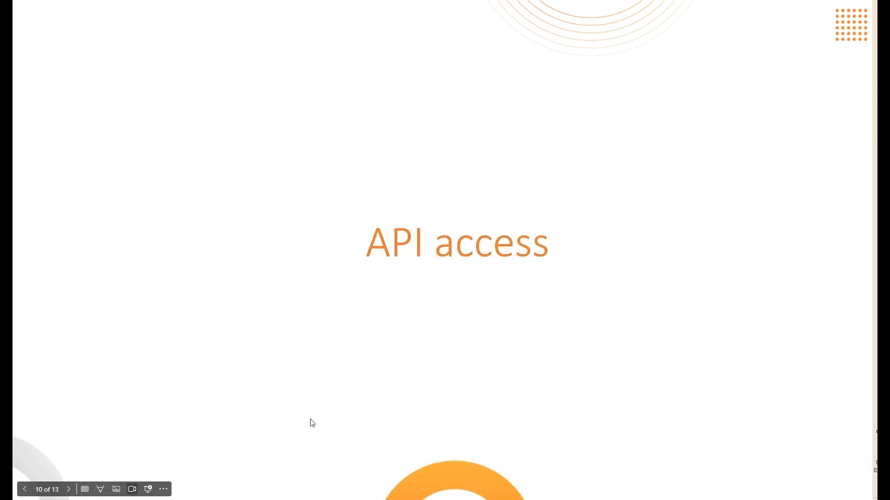
# Open the Script Task's code, inspect the REST countries URL and restcountries.json output path, then close it
pyautogui.hotkey('alt', 'Tab')
pyautogui.click(364, 216)
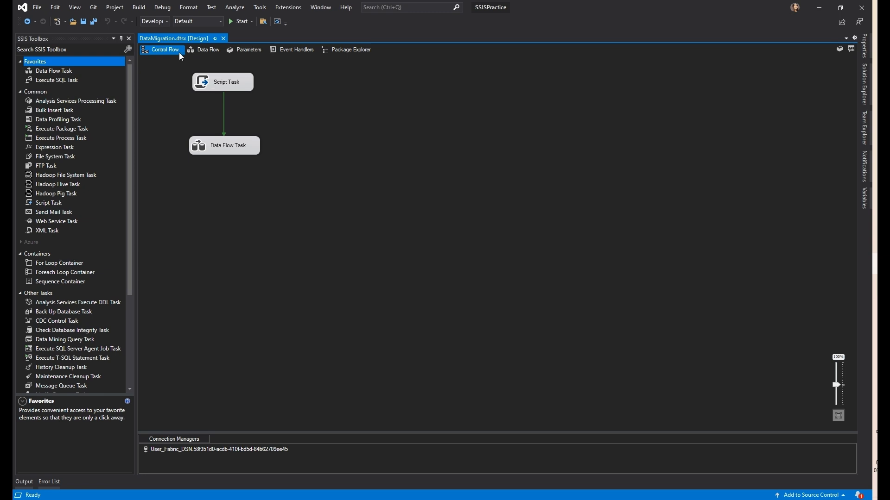
pyautogui.click(222, 83)
pyautogui.doubleClick(221, 83)
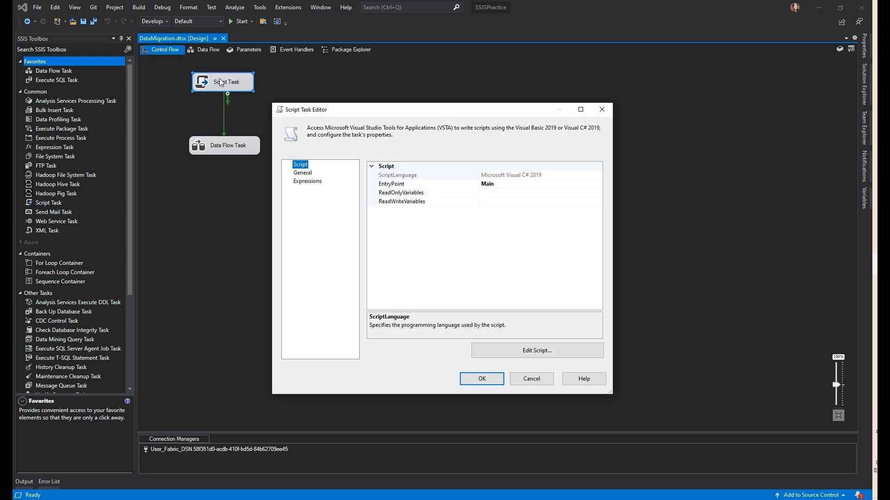
pyautogui.click(504, 353)
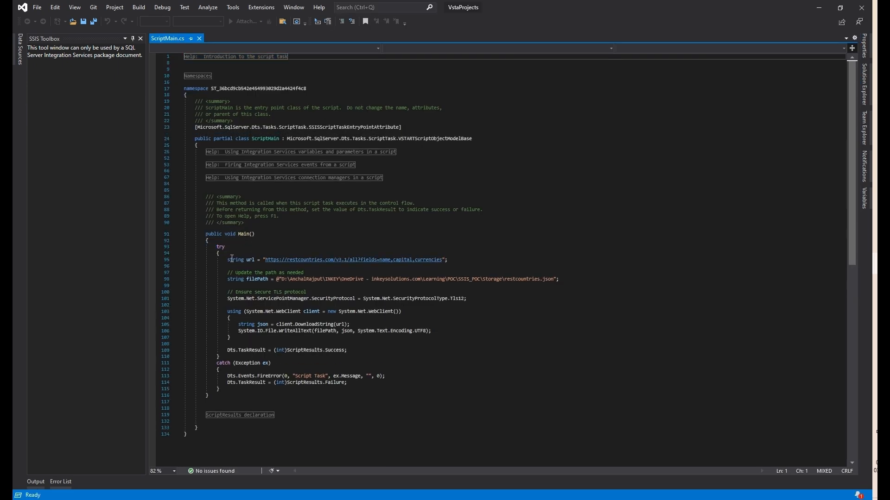
pyautogui.moveTo(266, 260); pyautogui.dragTo(444, 263)
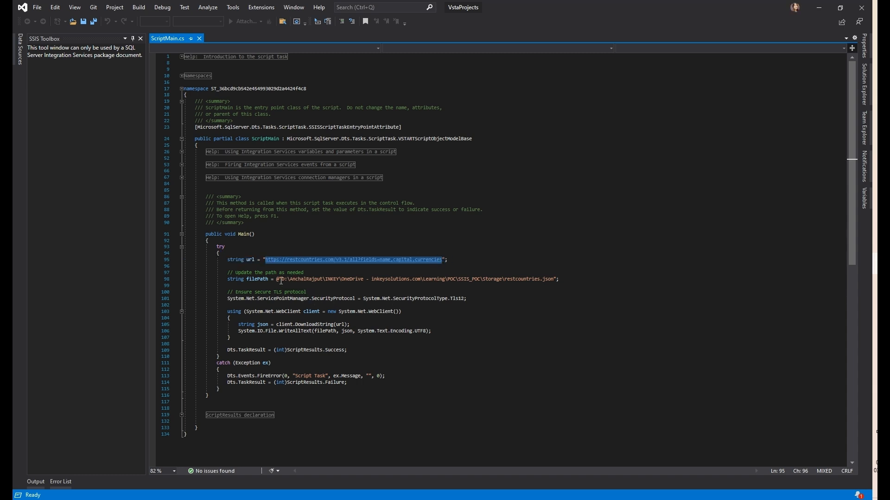
pyautogui.moveTo(282, 280); pyautogui.dragTo(394, 272)
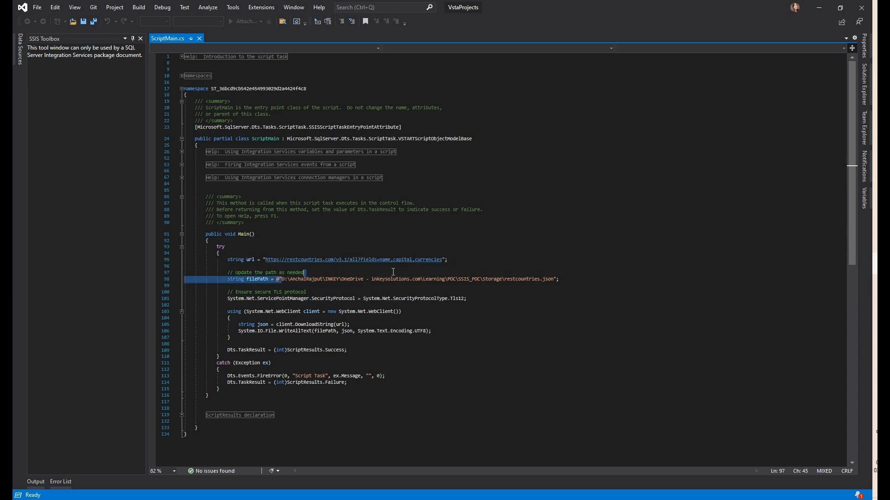
pyautogui.moveTo(487, 271); pyautogui.dragTo(552, 283)
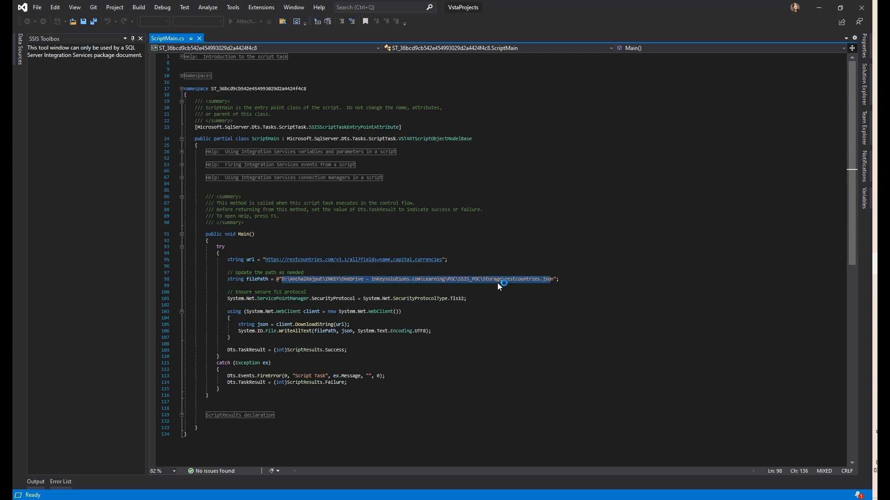
pyautogui.doubleClick(520, 280)
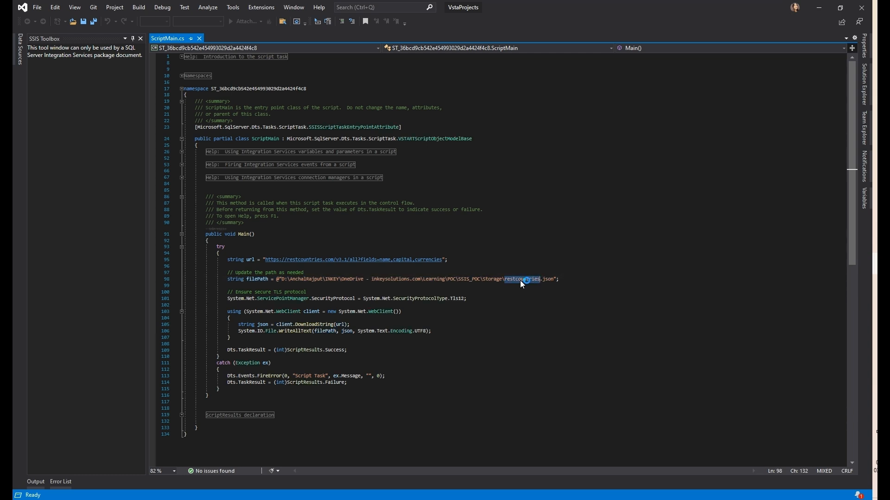
pyautogui.hotkey('alt', 'Tab')
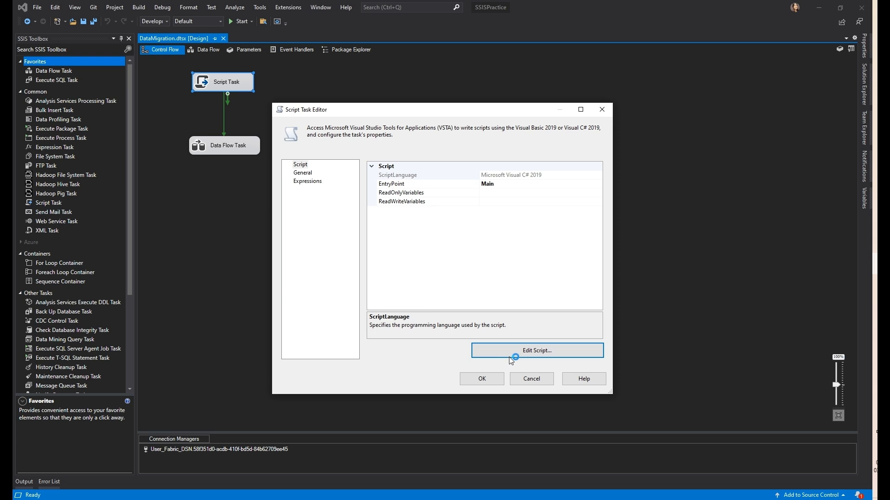
pyautogui.click(481, 380)
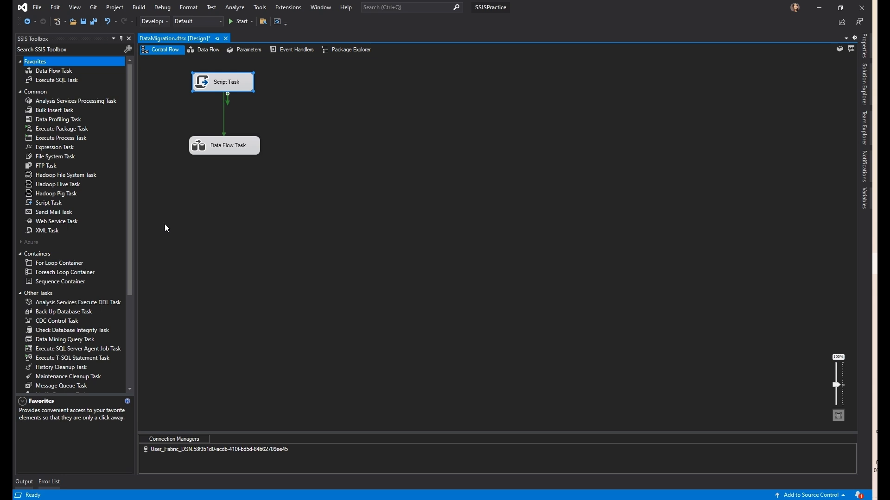
# Open the Data Flow Task and bring up the Script Component's code
pyautogui.doubleClick(222, 150)
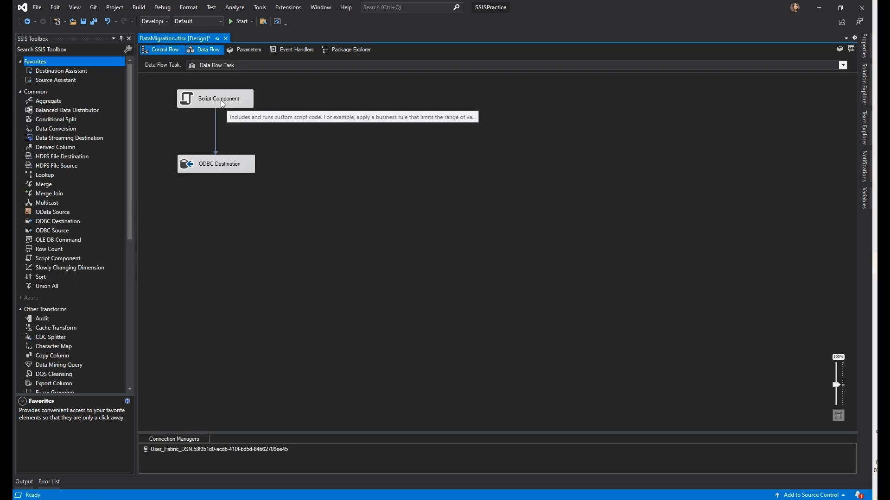
pyautogui.doubleClick(196, 101)
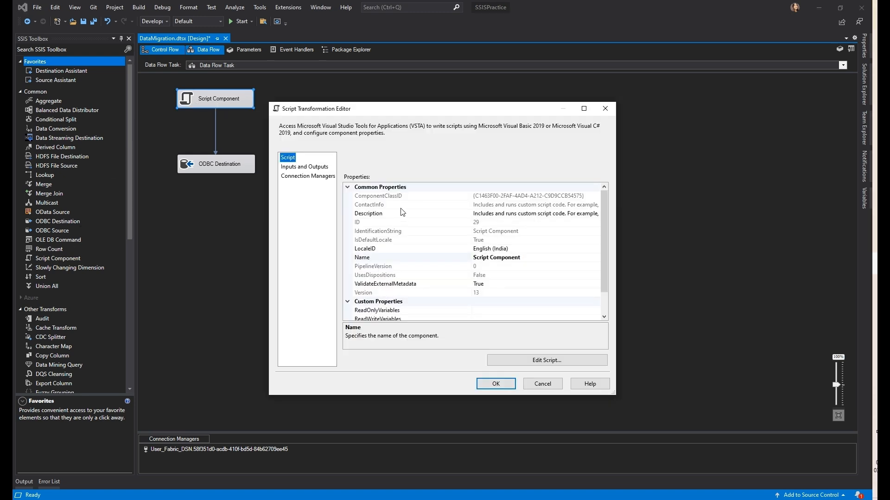
pyautogui.click(531, 364)
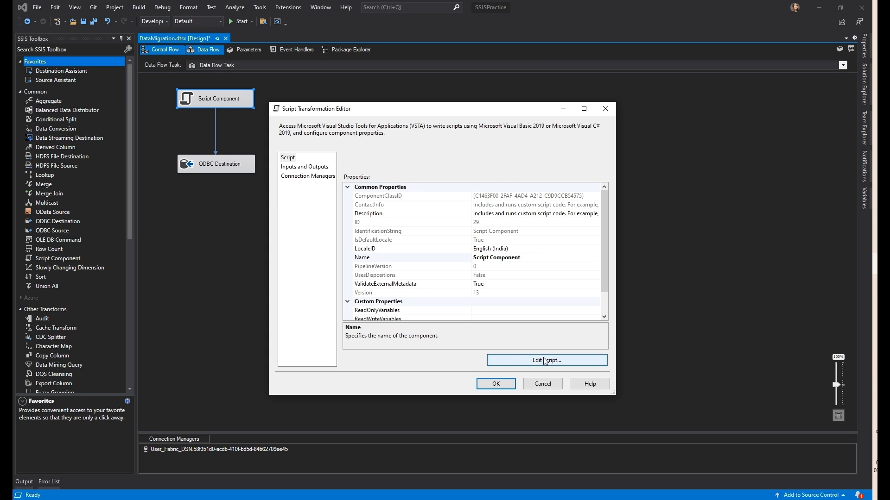
pyautogui.click(564, 360)
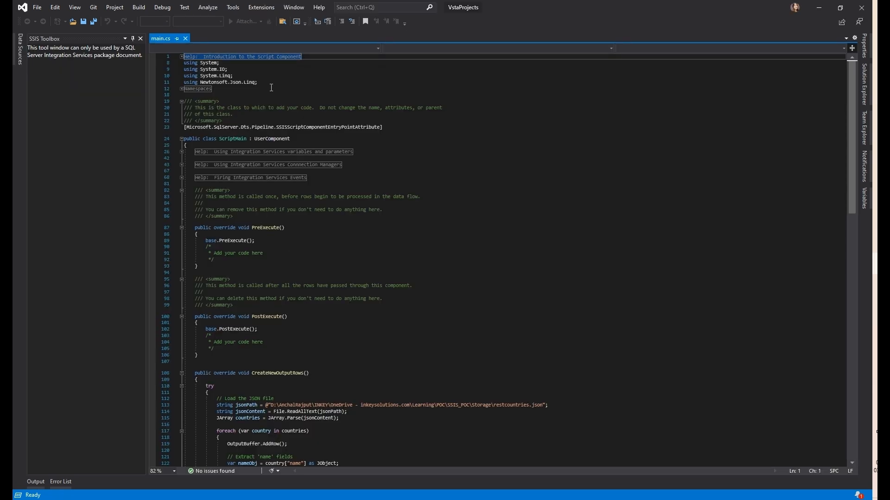
# Review the using directives, the CreateNewOutputRows JSON parsing code and its file path
pyautogui.moveTo(264, 82); pyautogui.dragTo(184, 63)
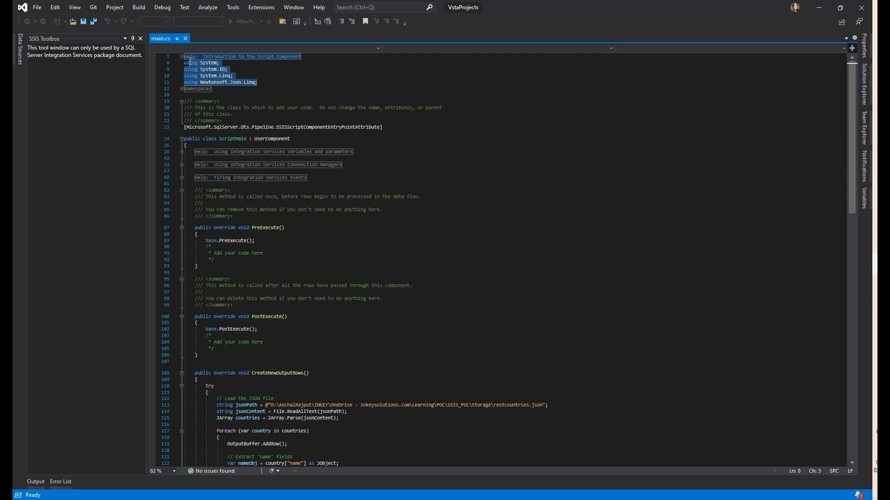
pyautogui.click(221, 82)
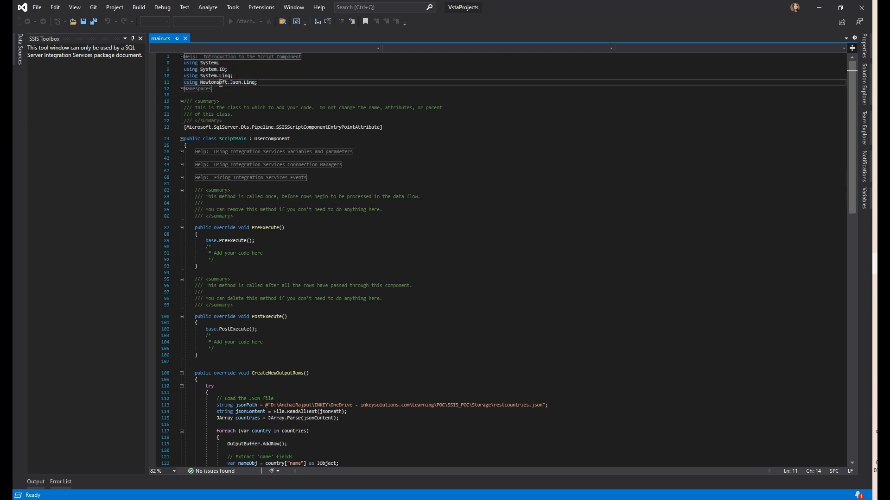
pyautogui.moveTo(199, 81); pyautogui.dragTo(260, 85)
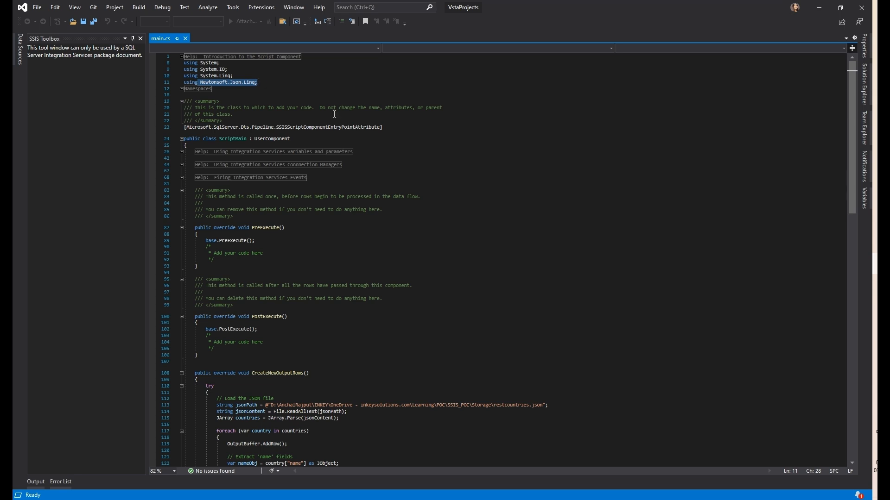
pyautogui.click(326, 279)
pyautogui.scroll(-9, 340, 361)
pyautogui.moveTo(216, 230); pyautogui.dragTo(450, 427)
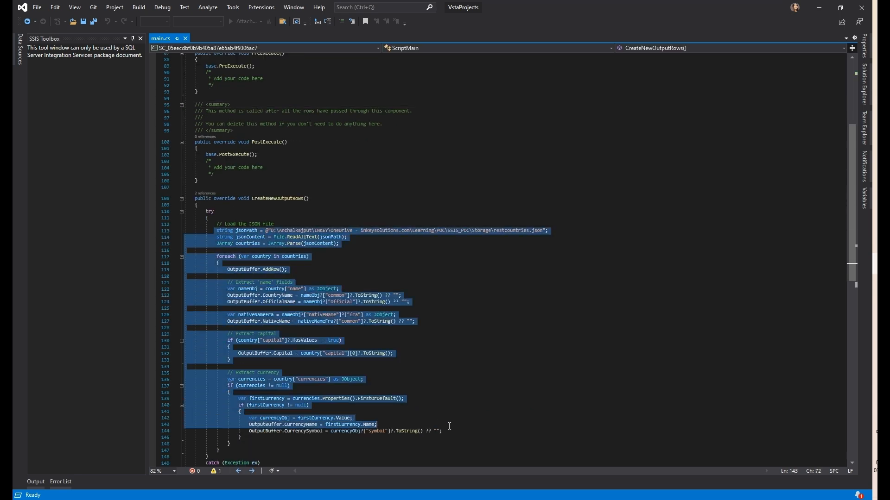
pyautogui.click(417, 334)
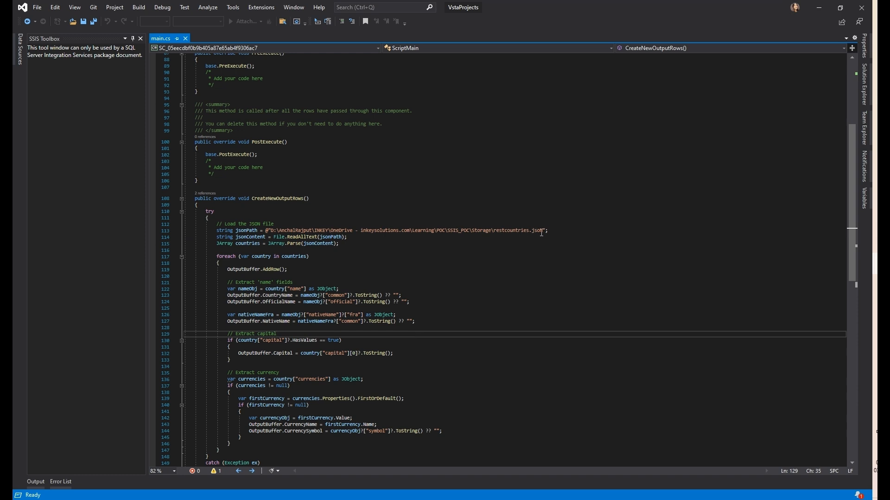
pyautogui.moveTo(542, 231); pyautogui.dragTo(264, 230)
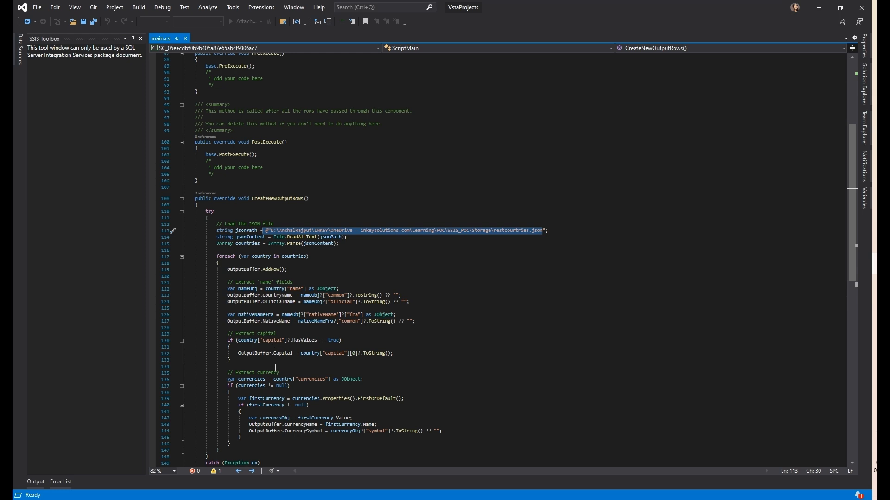
pyautogui.hotkey('alt', 'Tab')
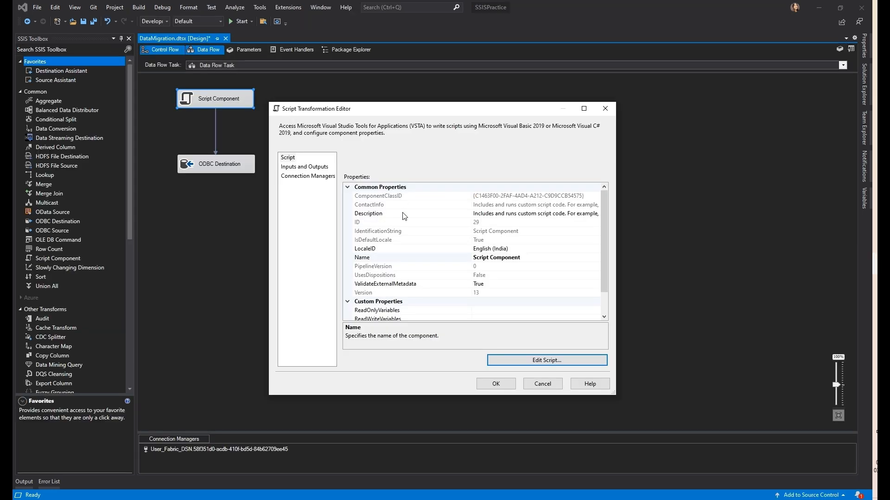
# In the output columns, check CurrencyName's length, keep CountryName's Length at 100, and close with OK
pyautogui.click(320, 170)
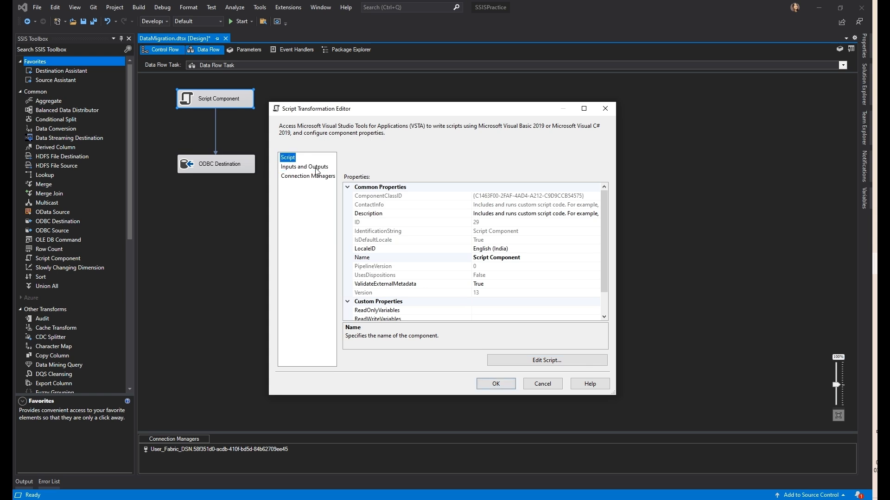
pyautogui.click(318, 170)
pyautogui.click(349, 187)
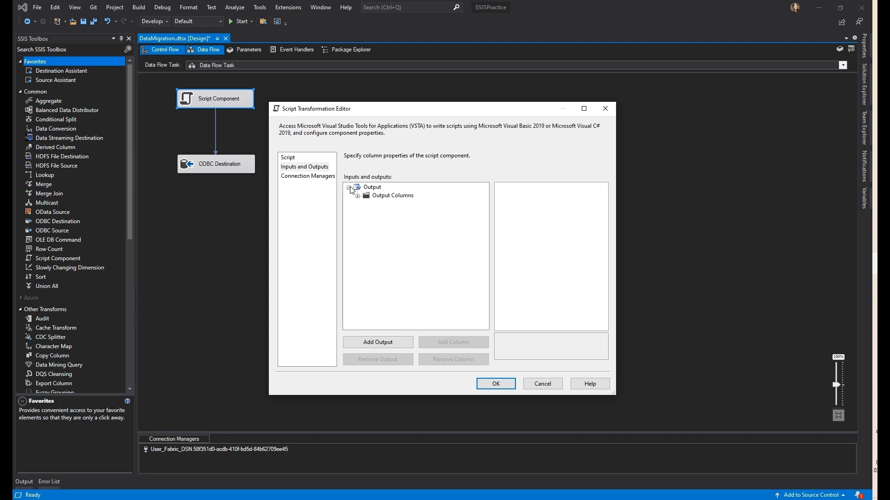
pyautogui.click(357, 196)
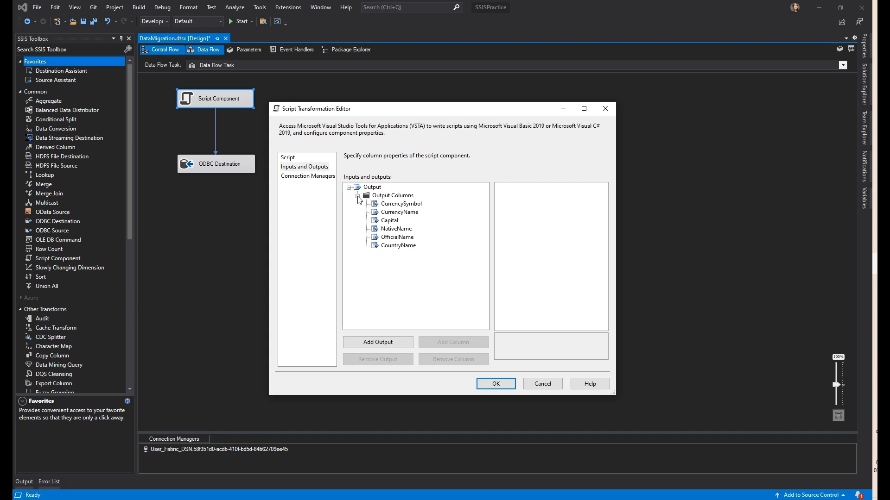
pyautogui.click(388, 203)
pyautogui.click(408, 212)
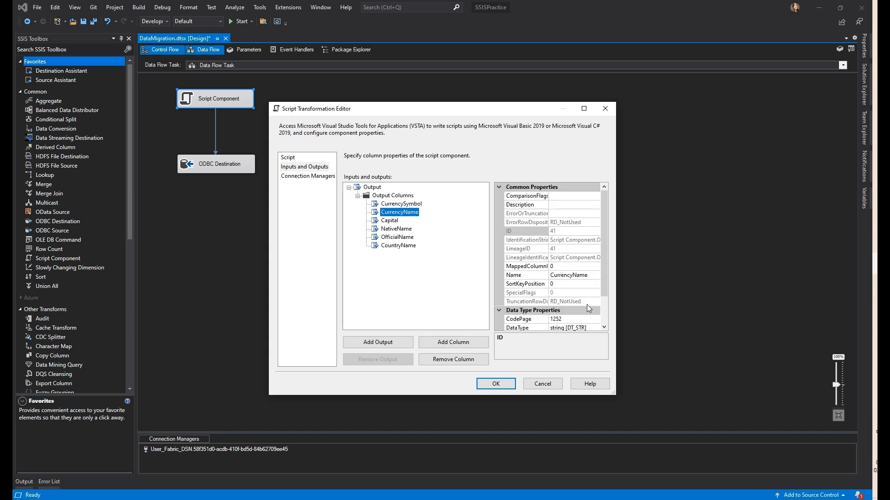
pyautogui.scroll(-2, 588, 308)
pyautogui.click(564, 303)
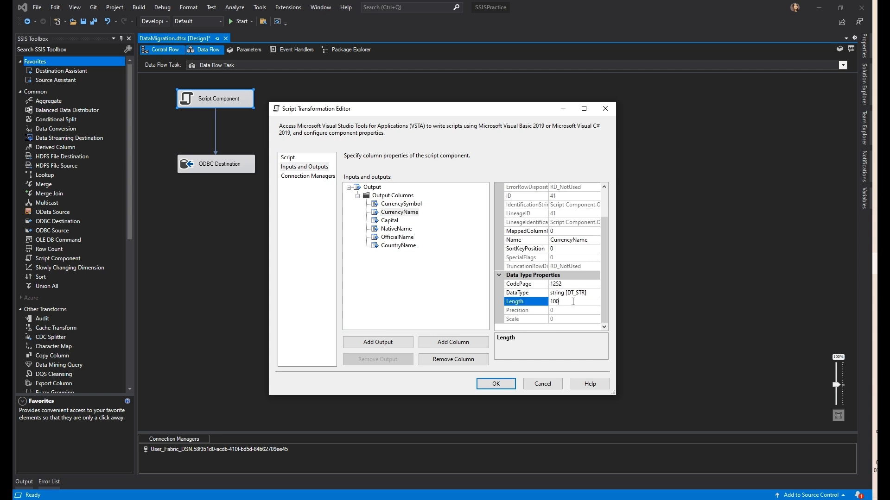
pyautogui.click(410, 246)
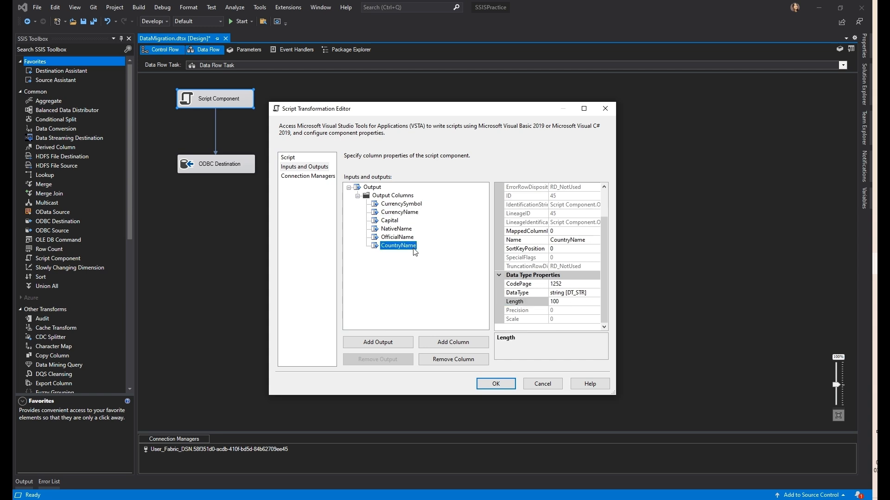
pyautogui.click(564, 302)
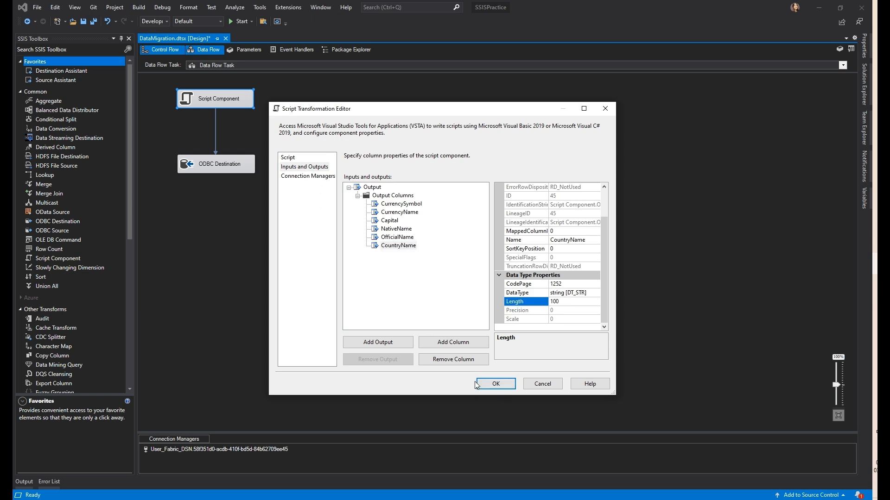
pyautogui.click(496, 384)
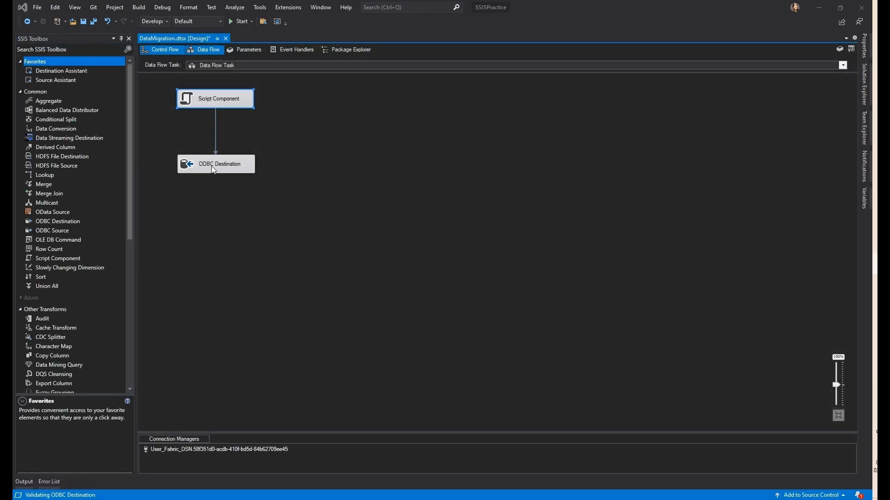
# Open the ODBC Destination editor and start a new connection using the FabricDw_UDSN data source
pyautogui.click(206, 168)
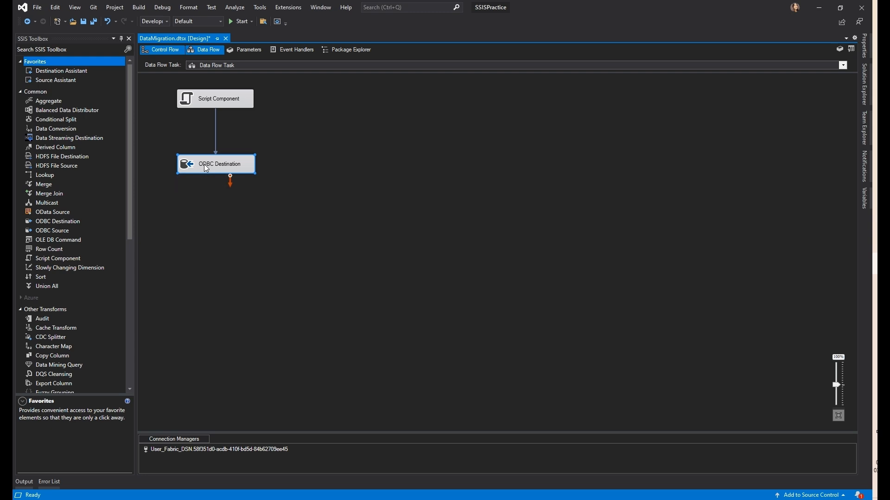
pyautogui.doubleClick(206, 167)
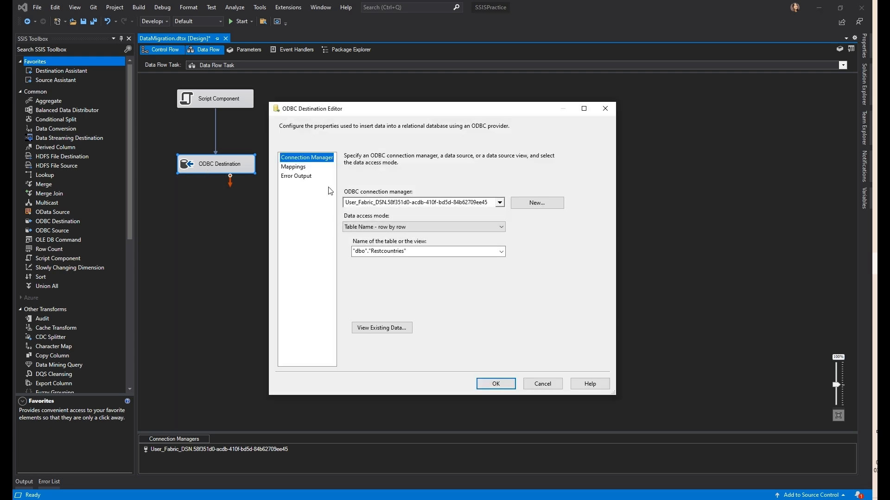
pyautogui.click(537, 202)
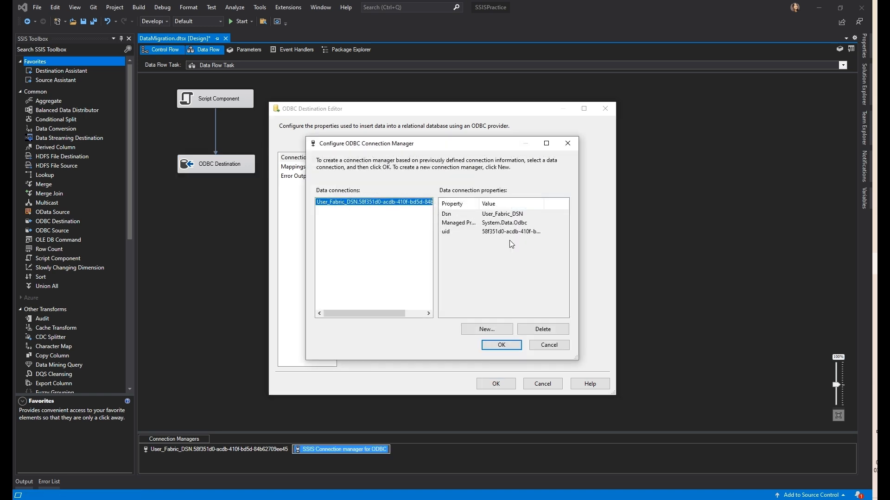
pyautogui.click(494, 330)
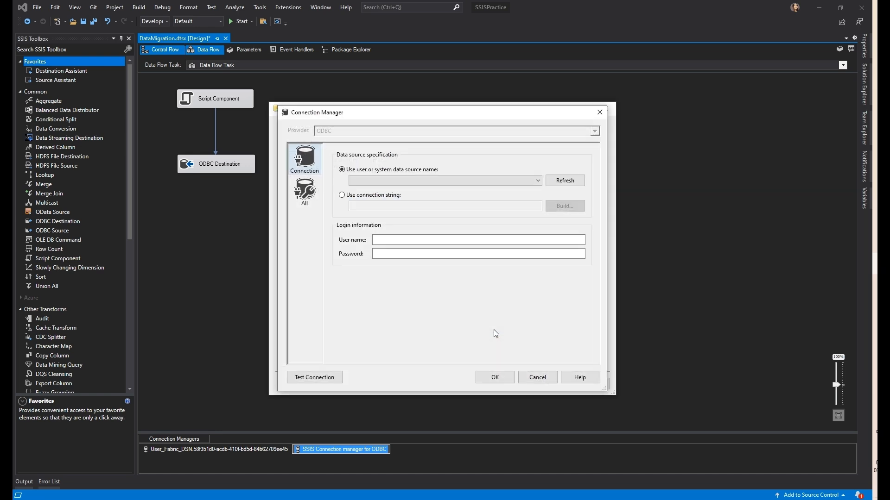
pyautogui.click(536, 180)
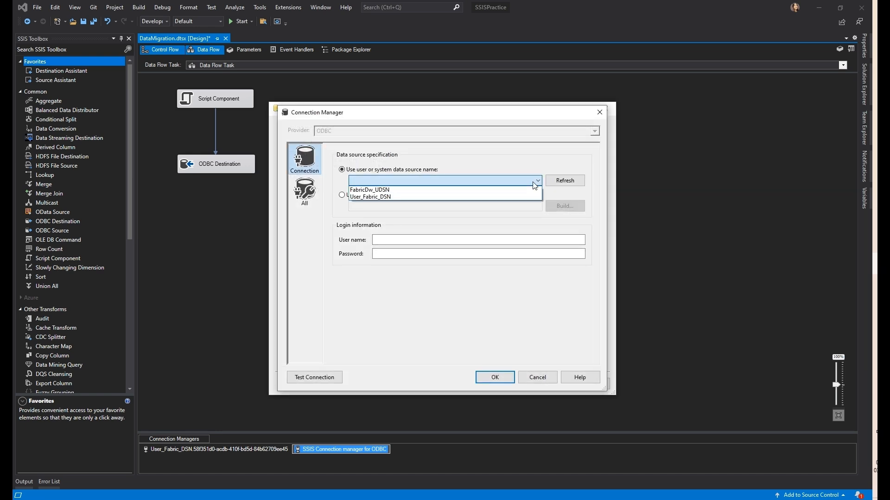
pyautogui.click(380, 191)
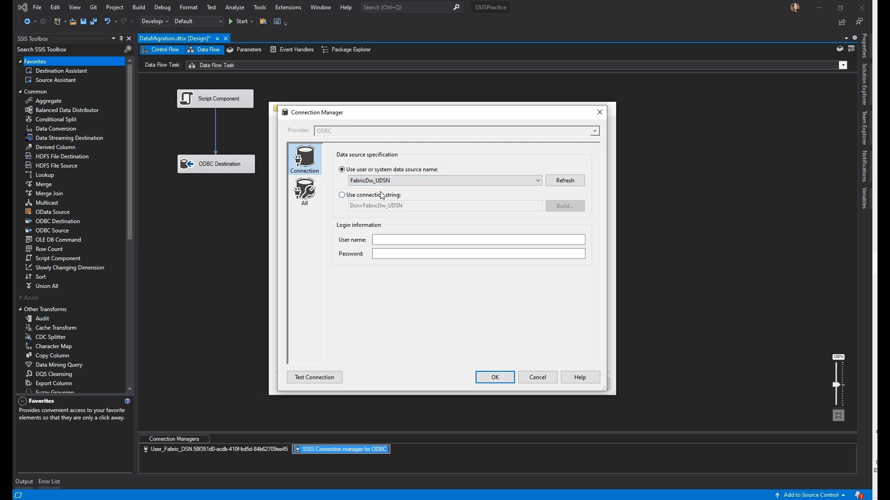
pyautogui.click(403, 238)
pyautogui.click(402, 252)
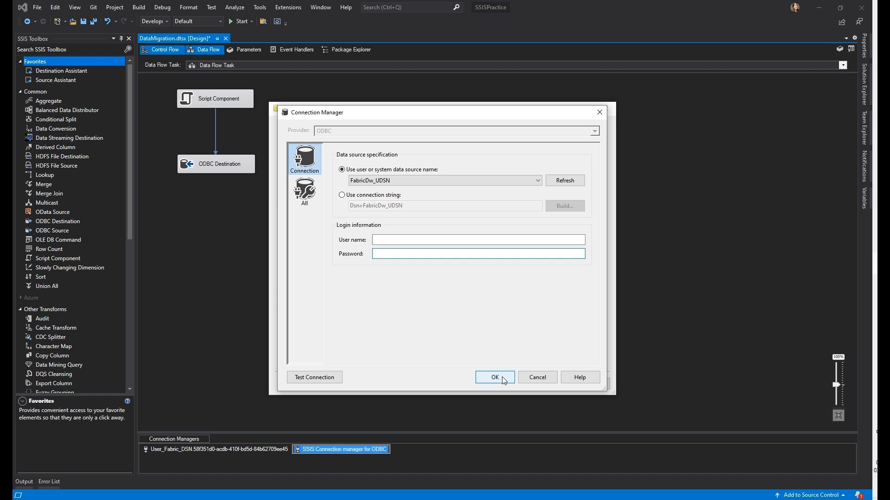
# Cancel the new connection, keeping User_Fabric_DSN and the "dbo"."Restcountries" target table
pyautogui.click(533, 377)
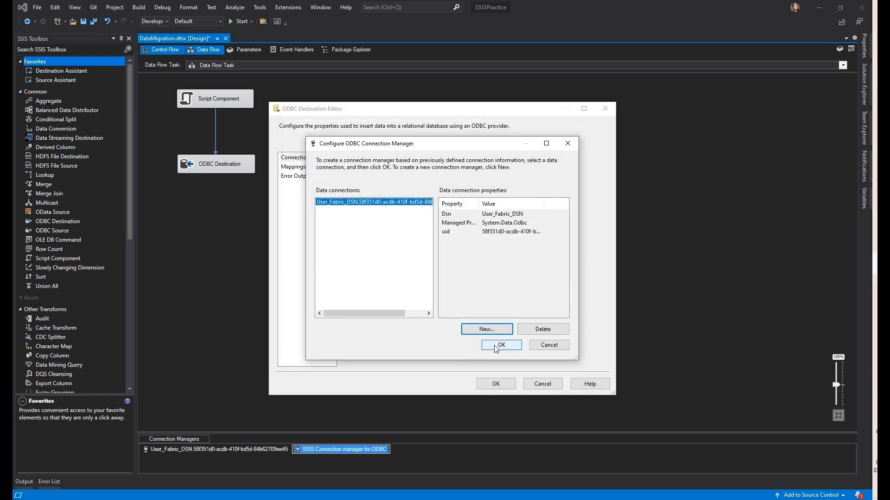
pyautogui.click(543, 347)
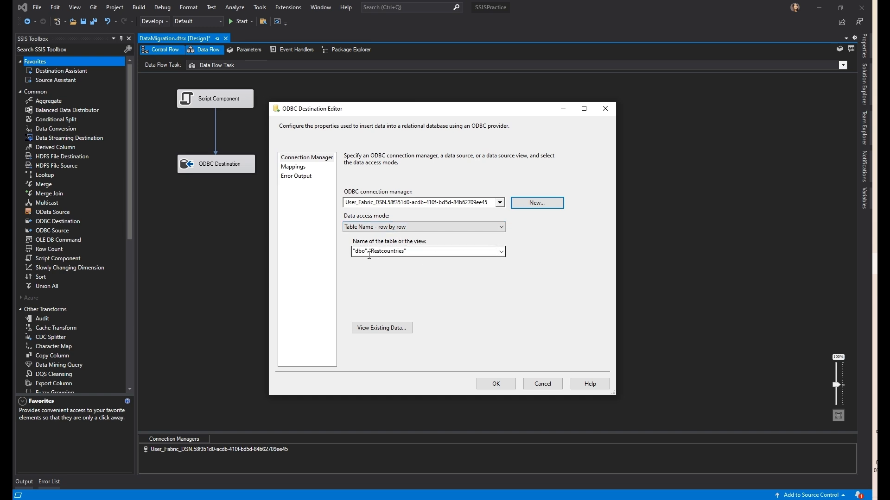
pyautogui.moveTo(354, 253); pyautogui.dragTo(324, 247)
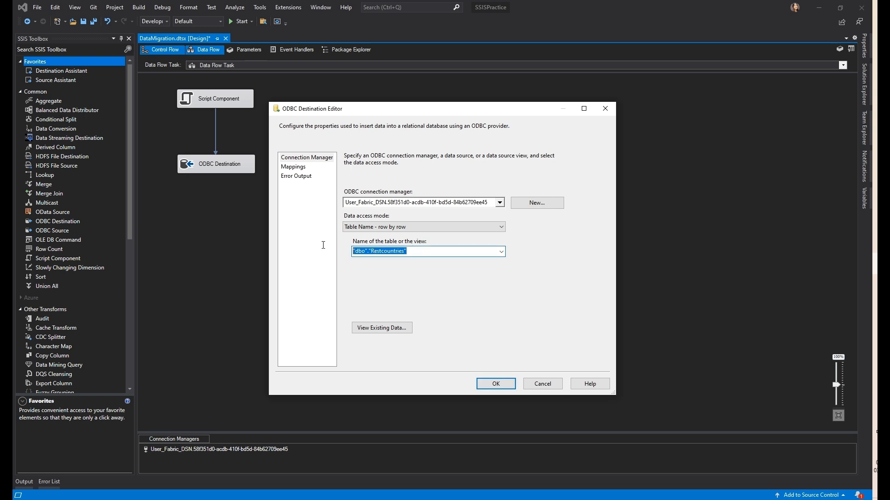
pyautogui.hotkey('alt', 'Tab')
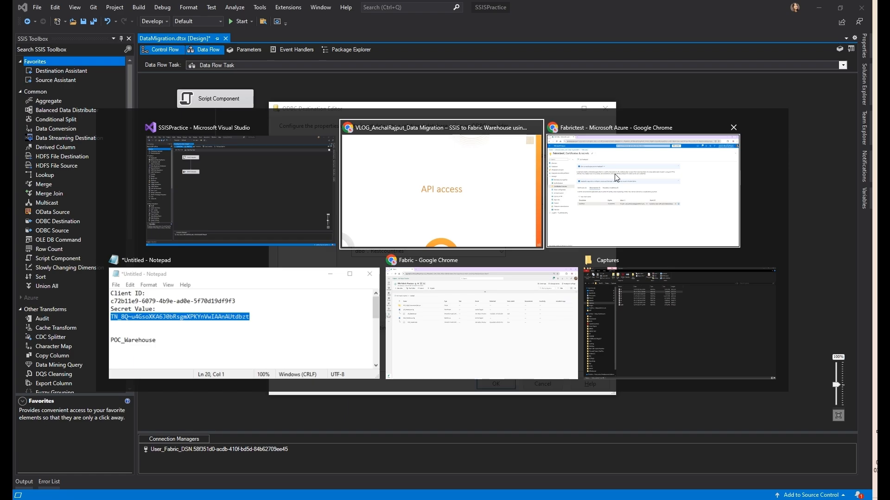
# Open POC_Warehouse and review the Restcountries CREATE TABLE, its NULL settings, and the select query
pyautogui.click(449, 322)
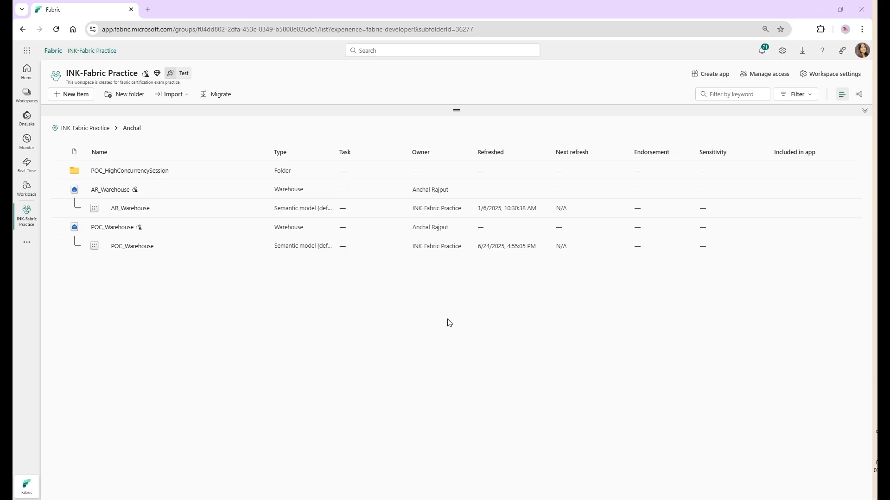
pyautogui.click(114, 228)
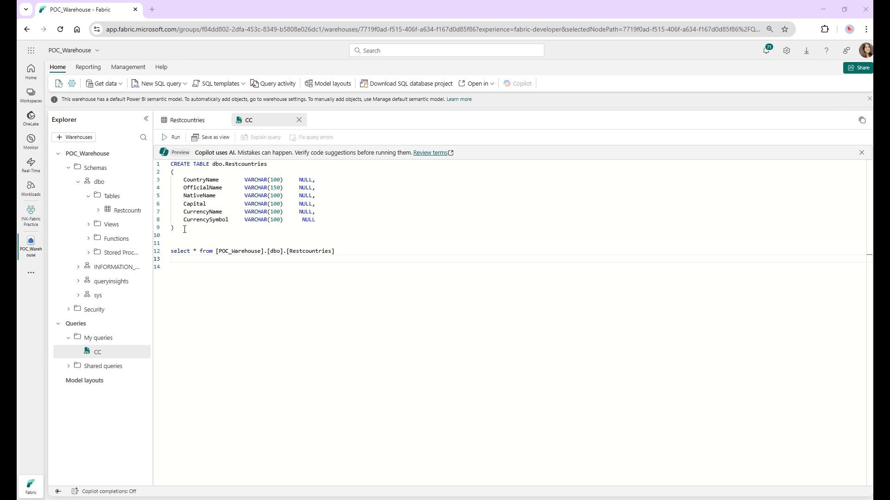
pyautogui.moveTo(179, 228); pyautogui.dragTo(155, 155)
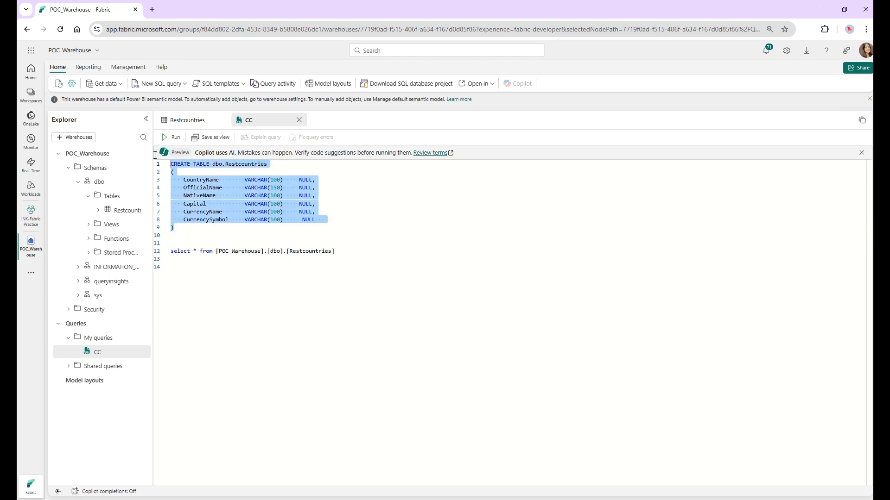
pyautogui.click(202, 194)
pyautogui.moveTo(353, 250); pyautogui.dragTo(172, 253)
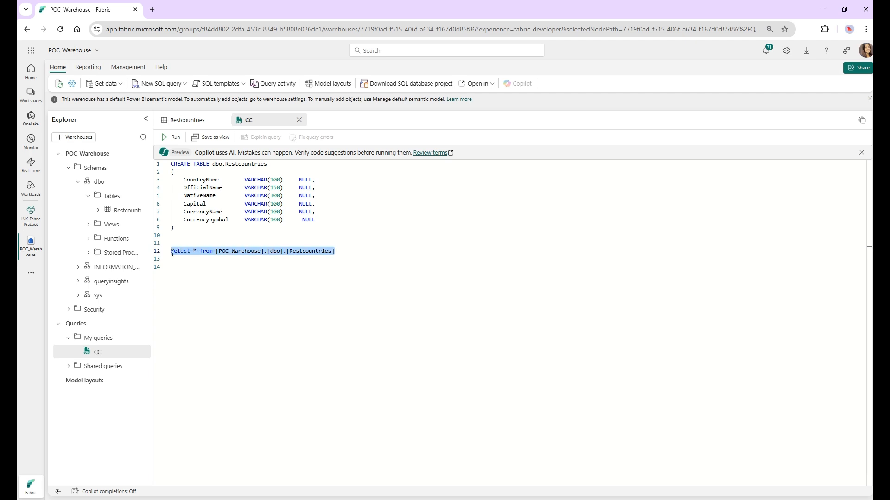
pyautogui.doubleClick(303, 181)
pyautogui.doubleClick(304, 189)
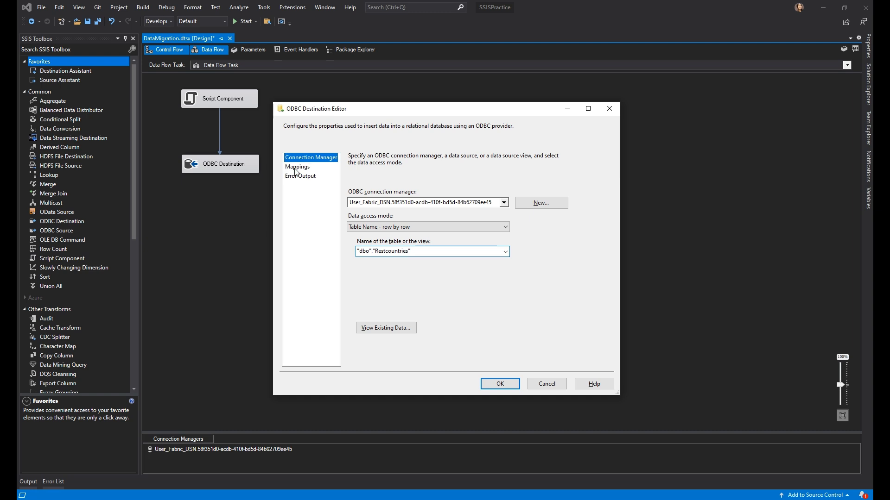
# Verify CountryName, OfficialName, NativeName, CurrencyName and the rest map to same-named columns, then close
pyautogui.click(295, 170)
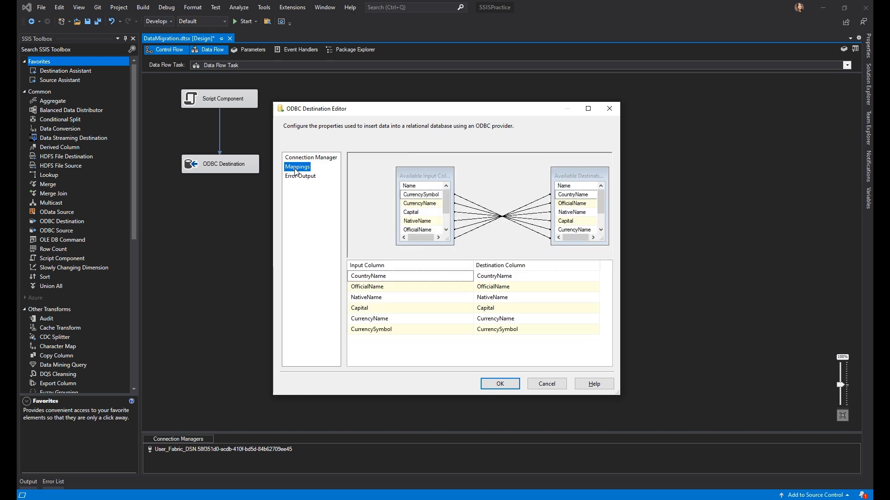
pyautogui.moveTo(440, 176); pyautogui.dragTo(431, 167)
pyautogui.click(390, 279)
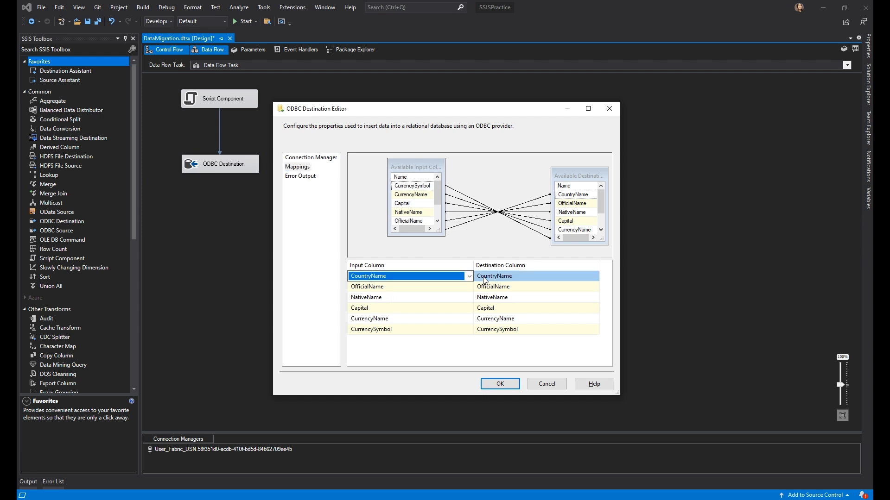
pyautogui.click(446, 287)
pyautogui.click(449, 299)
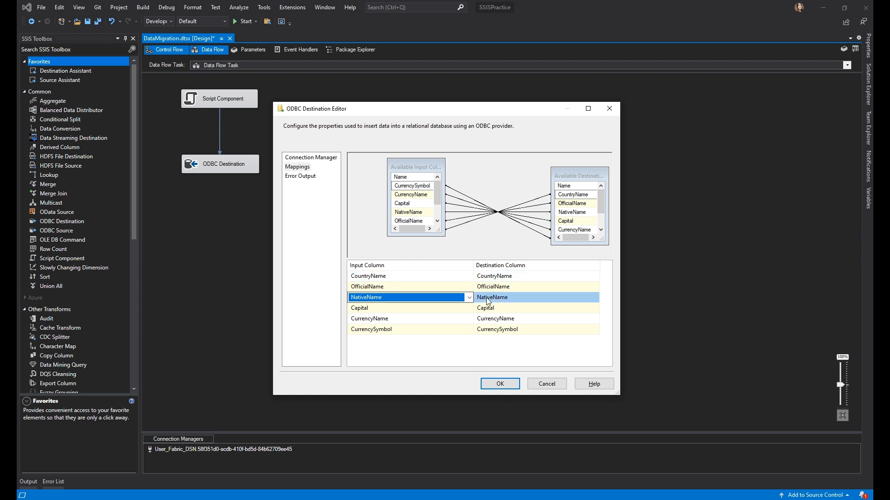
pyautogui.click(464, 319)
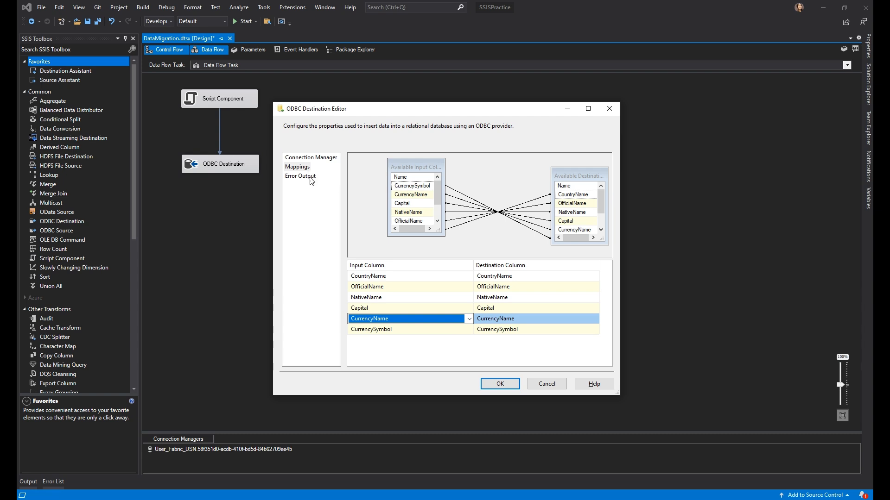
pyautogui.click(494, 385)
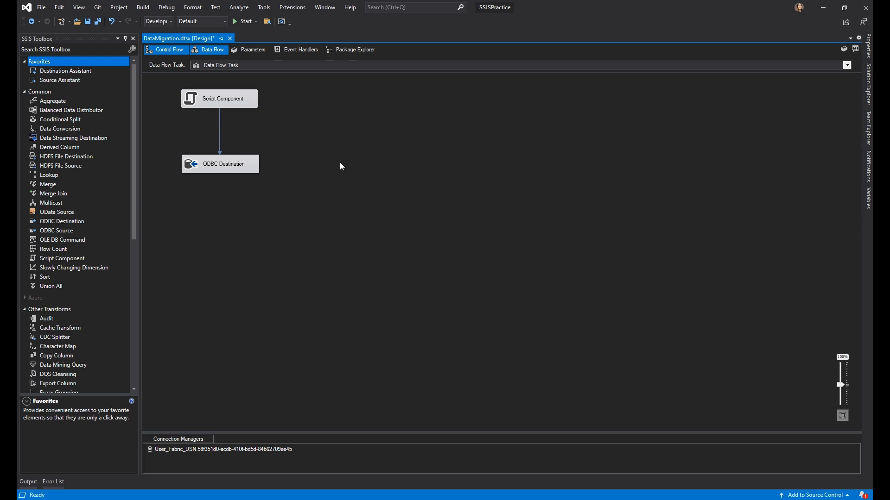
# Run the package to load 250 rows, then inspect the Restcountries data preview in Fabric
pyautogui.click(243, 22)
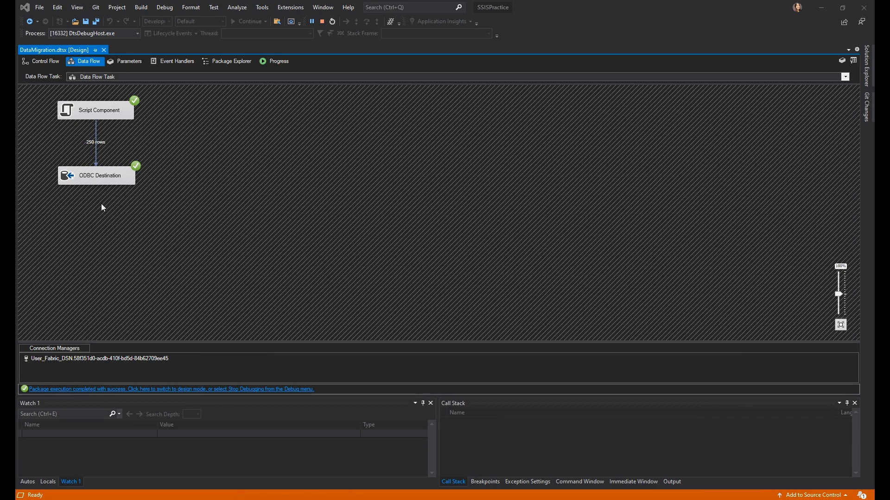
pyautogui.hotkey('alt', 'Tab')
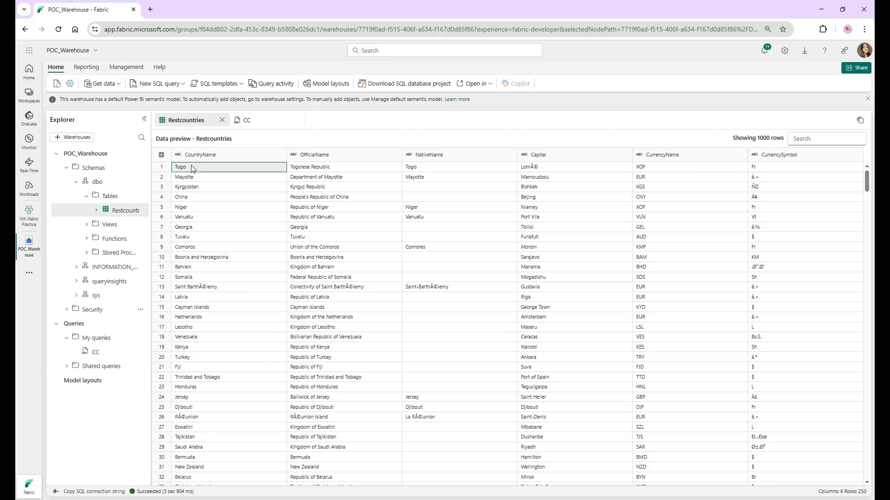
pyautogui.click(443, 176)
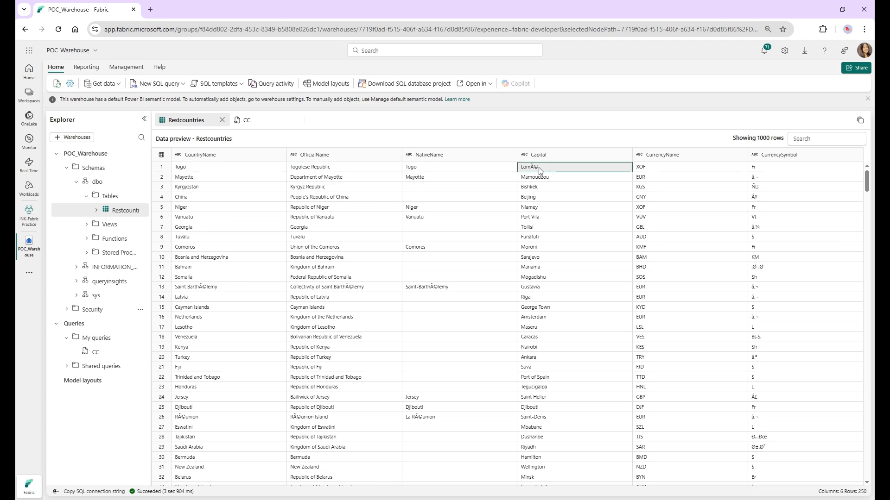